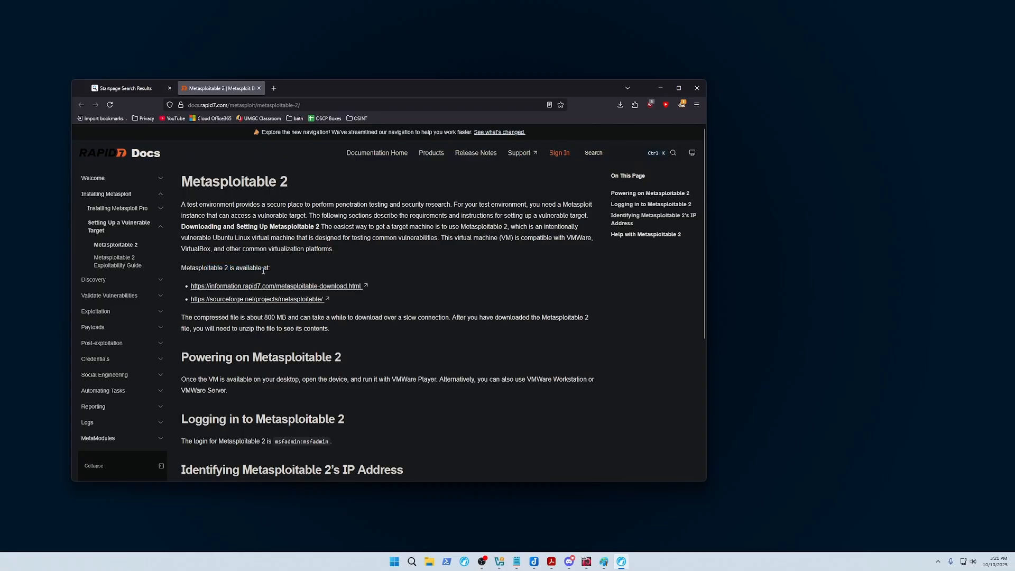
Download metasploitable-linux-2.0.0.zip (825 MB) from Rapid7's Metasploitable page to the Desktop.
click(248, 286)
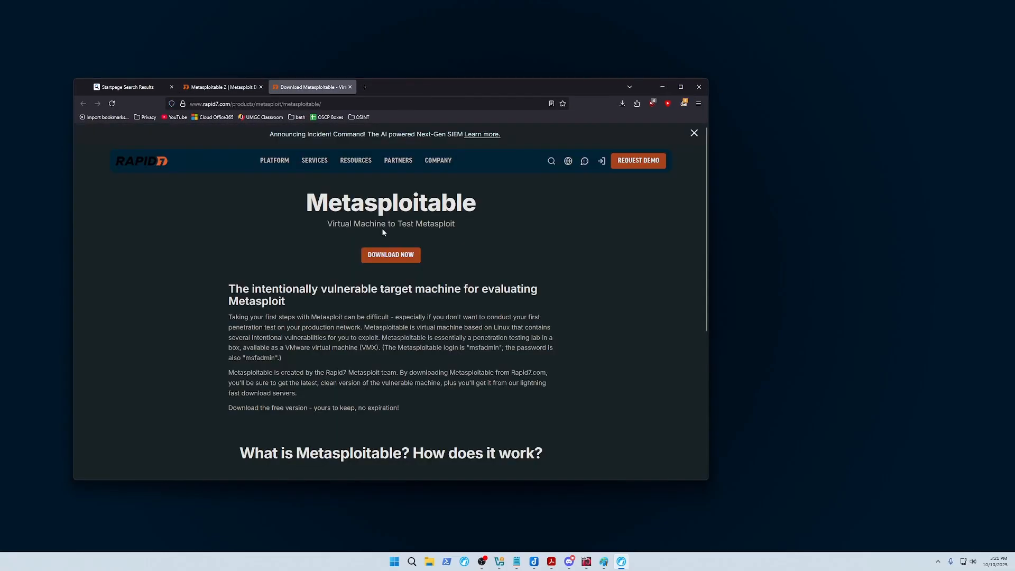
click(398, 251)
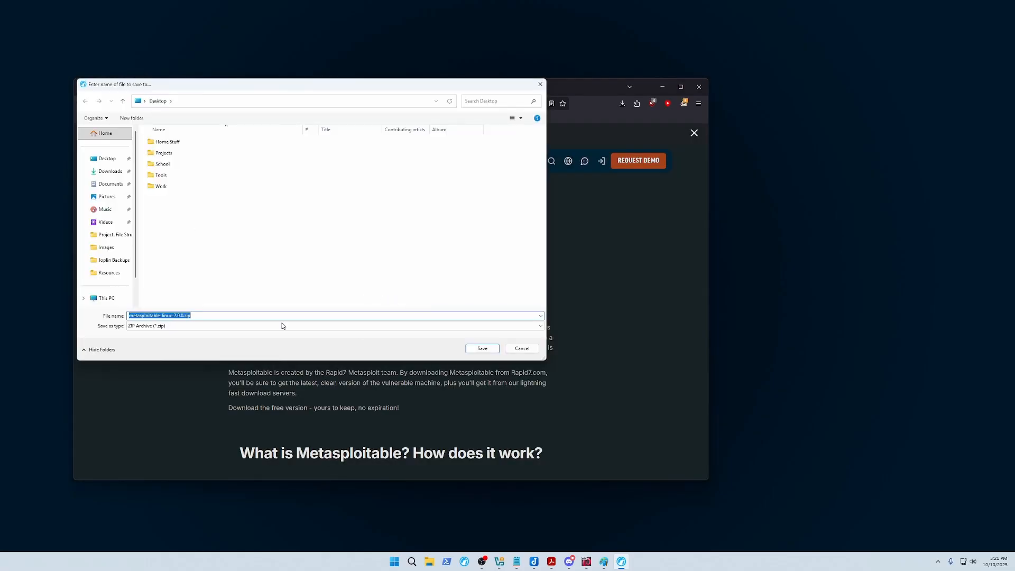
key(Return)
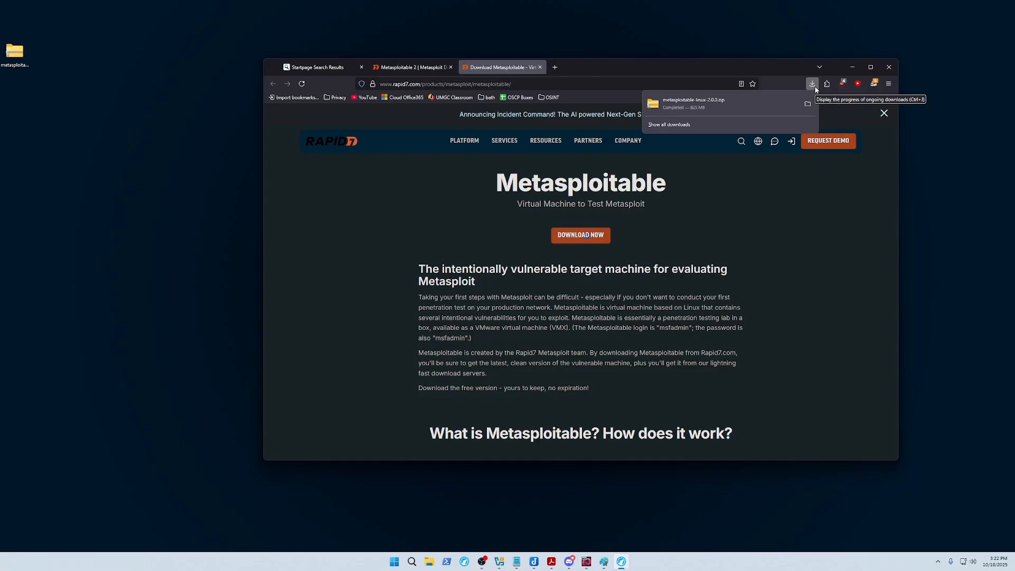
Open the downloaded zip and its Metasploitable2-Linux folder with the five VM files.
click(768, 104)
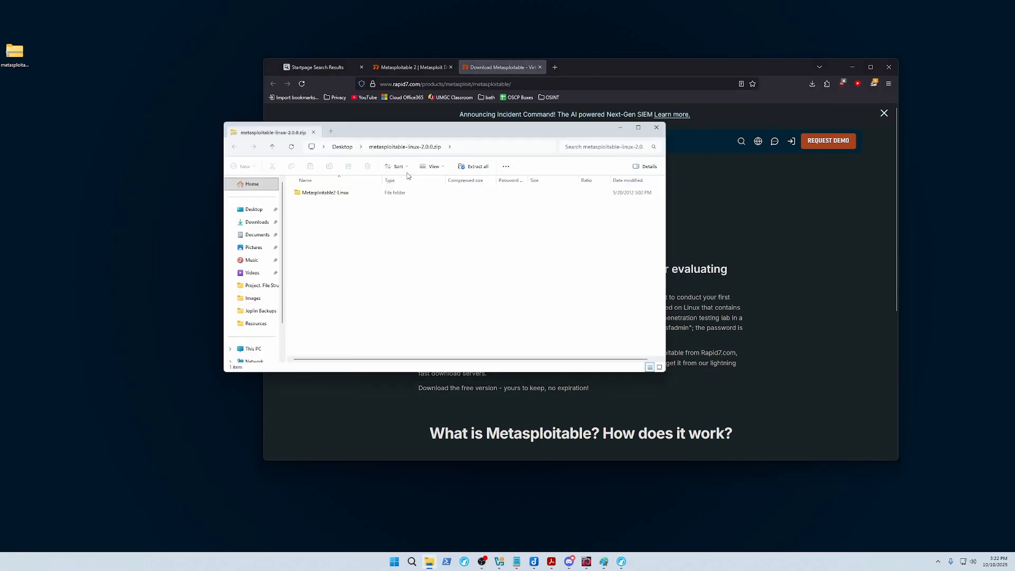
click(340, 201)
double_click(320, 195)
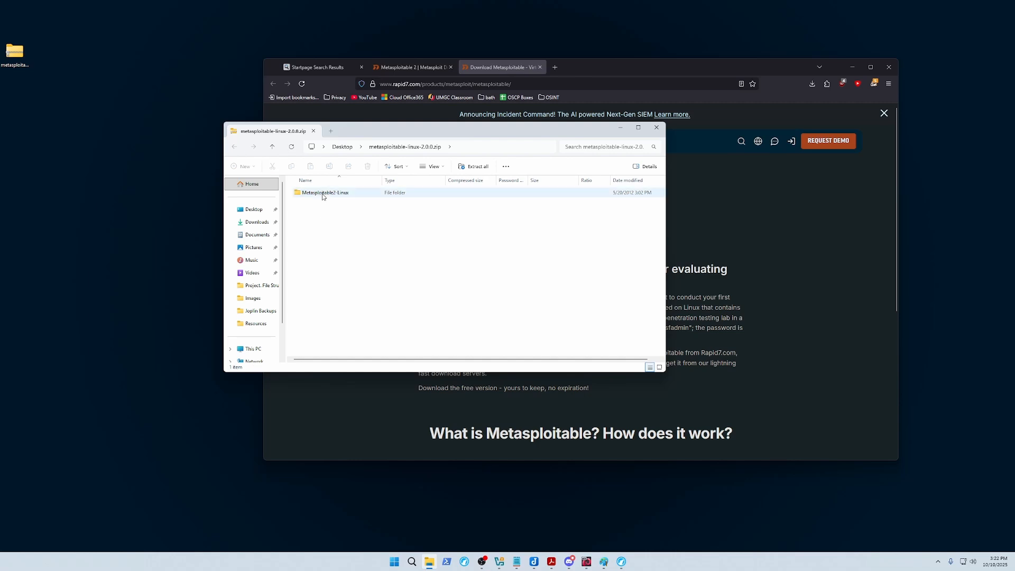
drag(327, 278, 324, 192)
click(324, 276)
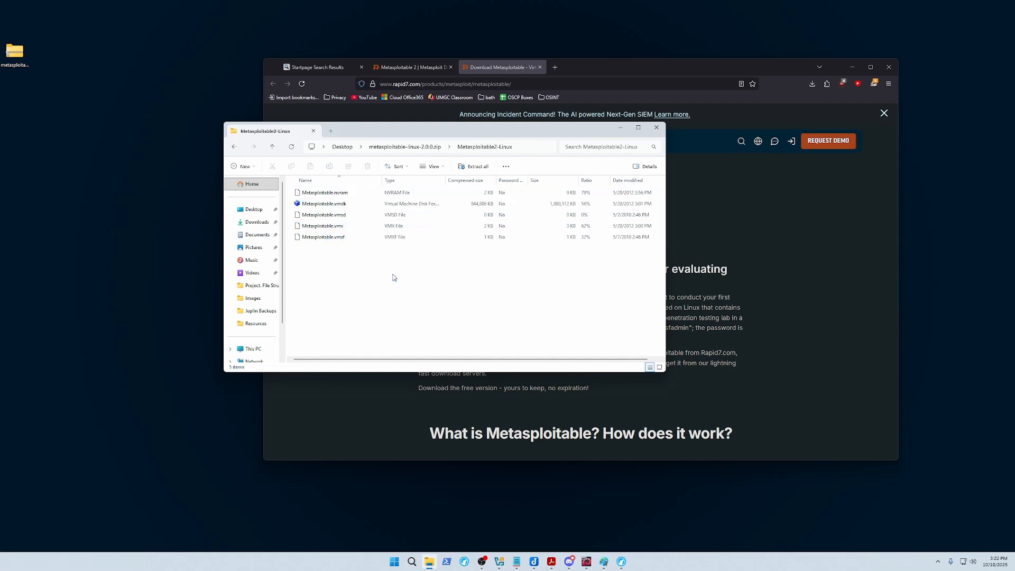
Widen the Name and Type columns, select Metasploitable.vmdk, and switch to VirtualBox Manager.
drag(381, 180, 395, 181)
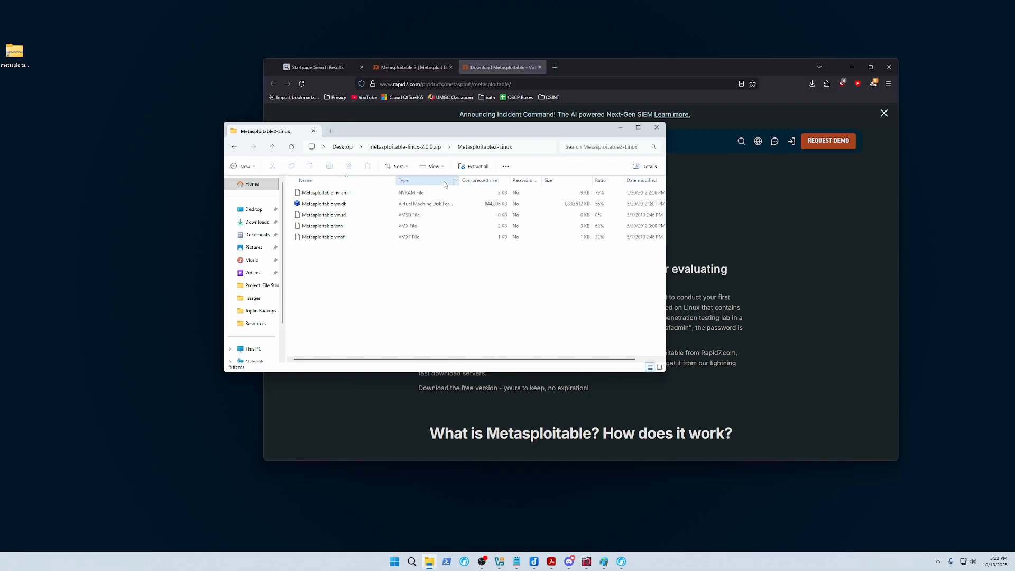
drag(460, 181, 503, 181)
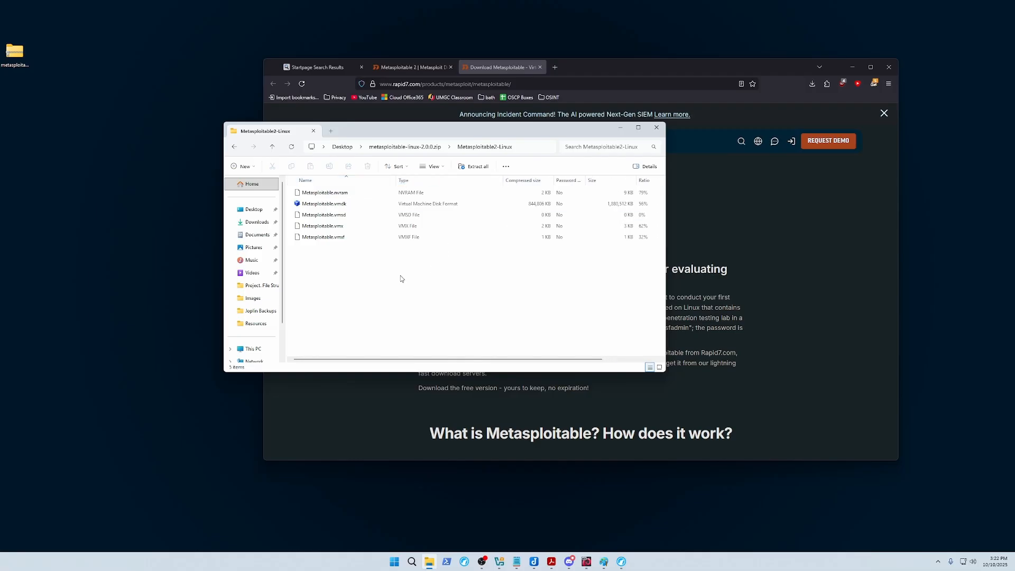
click(356, 204)
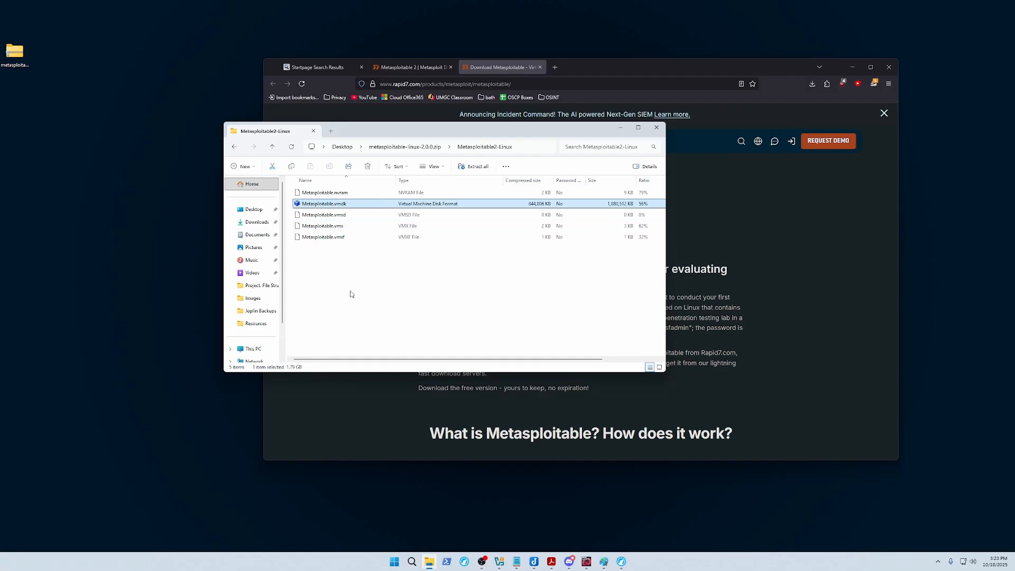
click(499, 561)
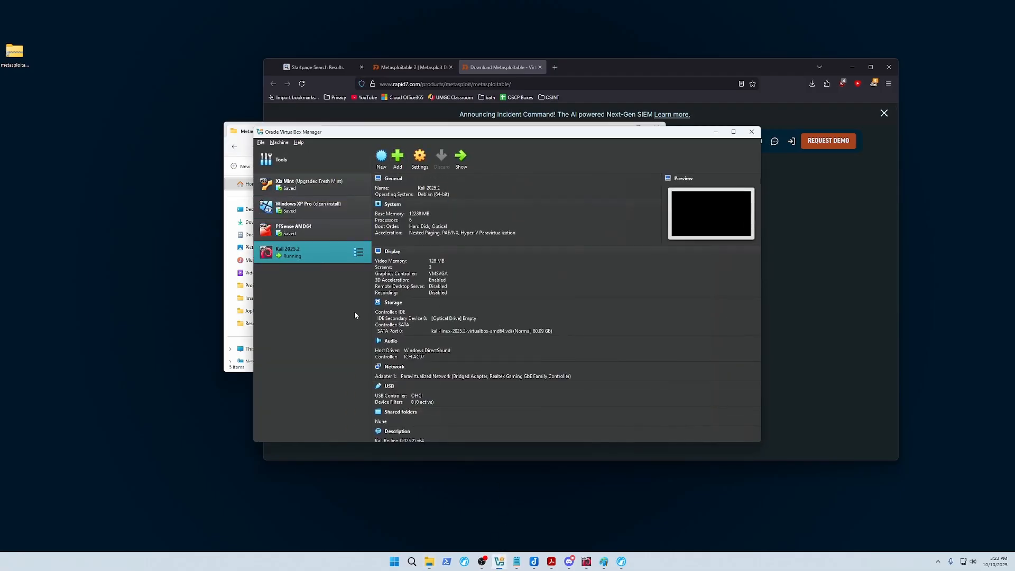
Start a new virtual machine named Metasploitable2, leaving the ISO image empty.
click(381, 156)
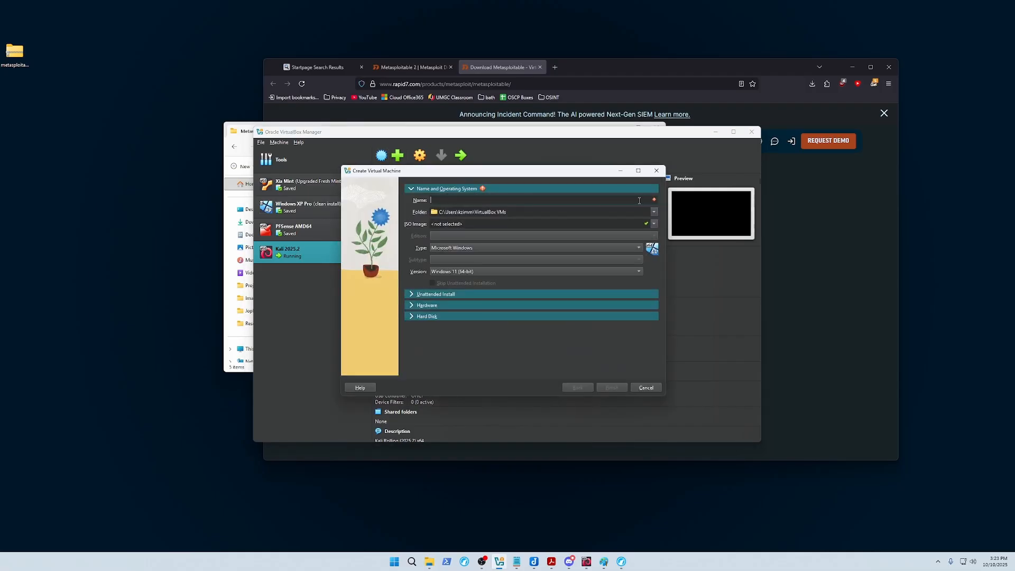
click(641, 199)
text(Metasploitable2)
click(470, 224)
click(654, 224)
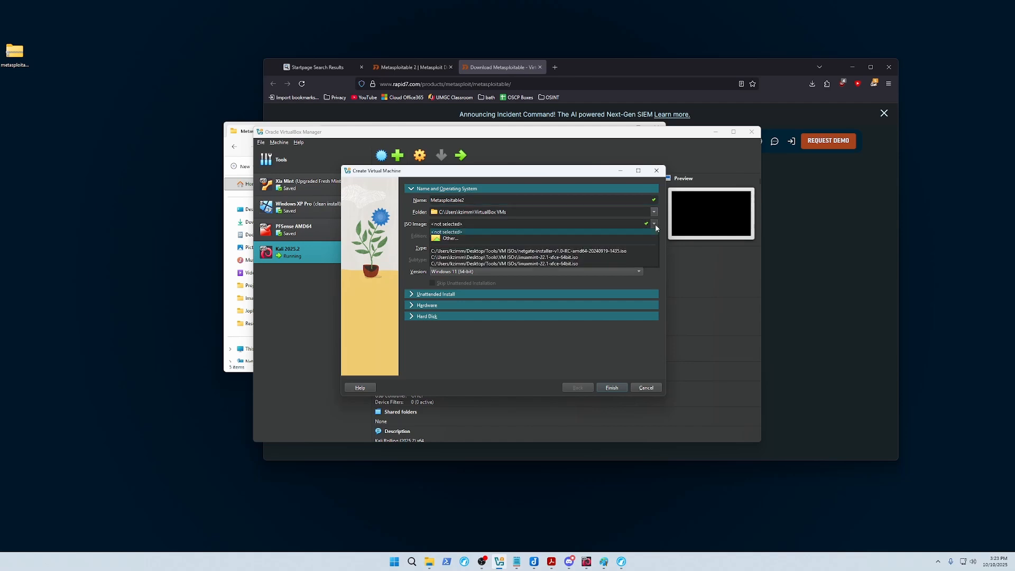
click(458, 368)
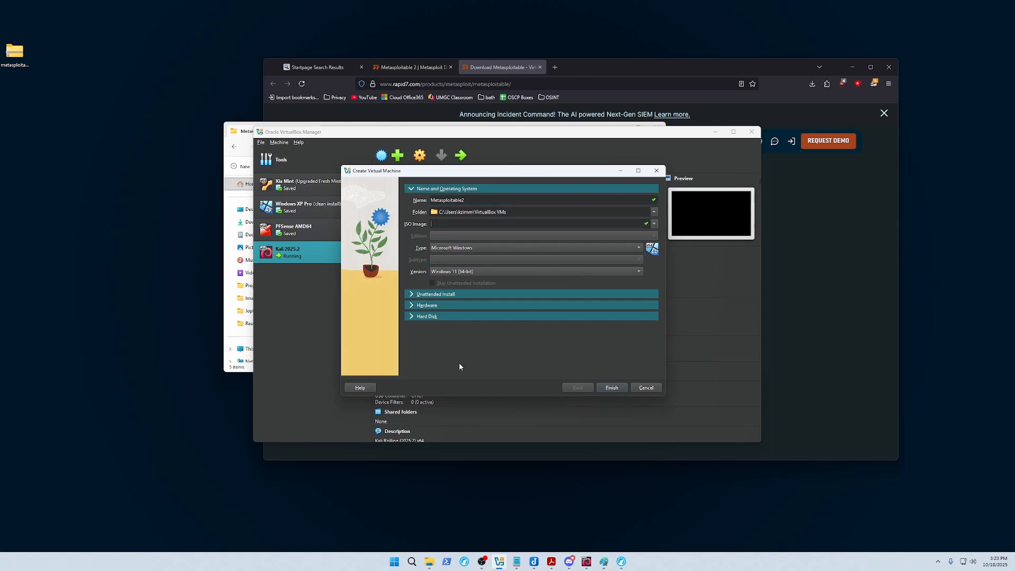
Set type Linux and version Other Linux (64-bit), then expand Unattended Install.
click(481, 250)
click(459, 259)
click(449, 271)
click(449, 326)
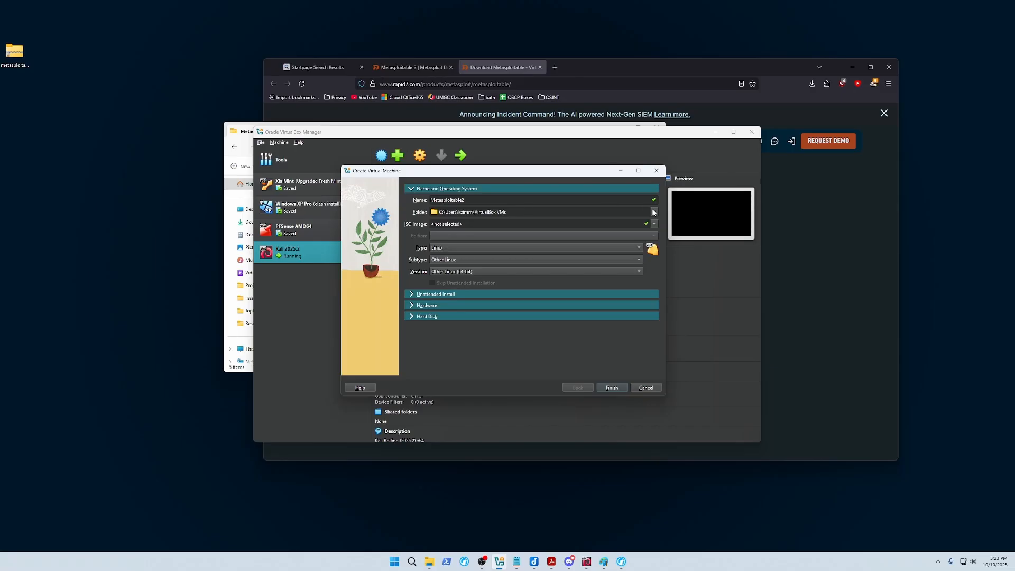
click(431, 212)
click(504, 212)
click(422, 295)
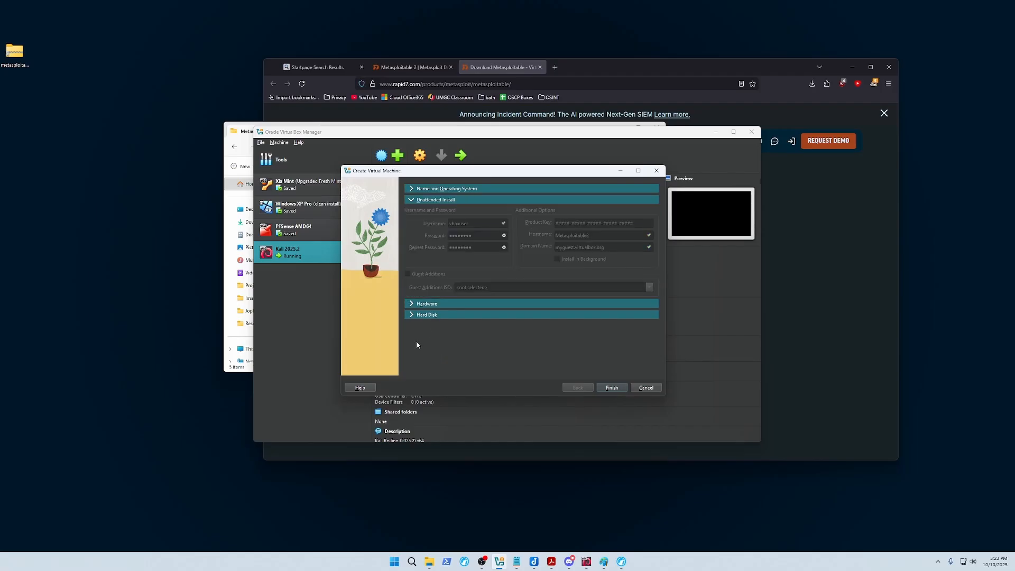
Choose 'Use an Existing Virtual Hard Disk File' under Hard Disk and open the Hard Disk Selector.
click(416, 304)
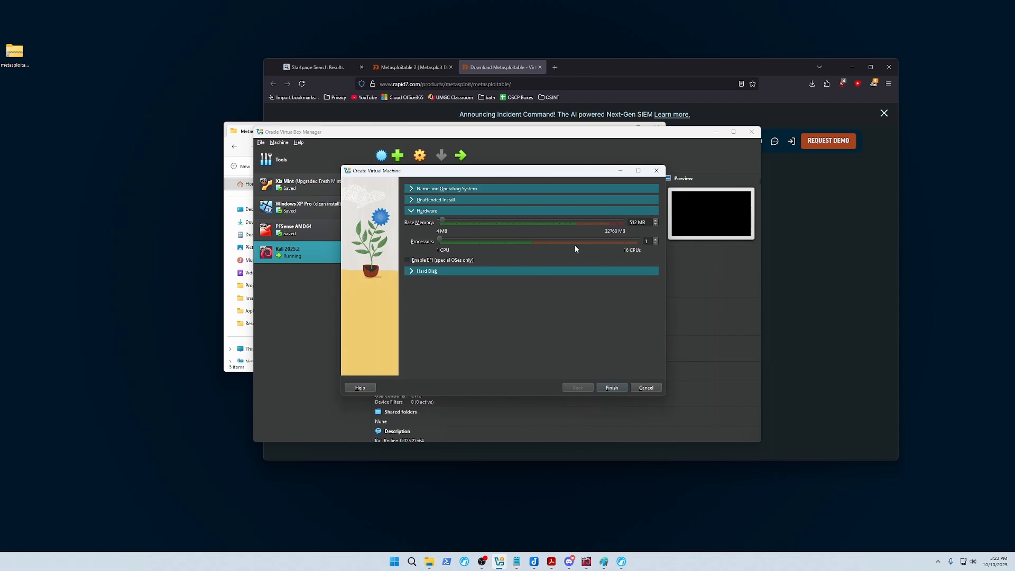
click(426, 270)
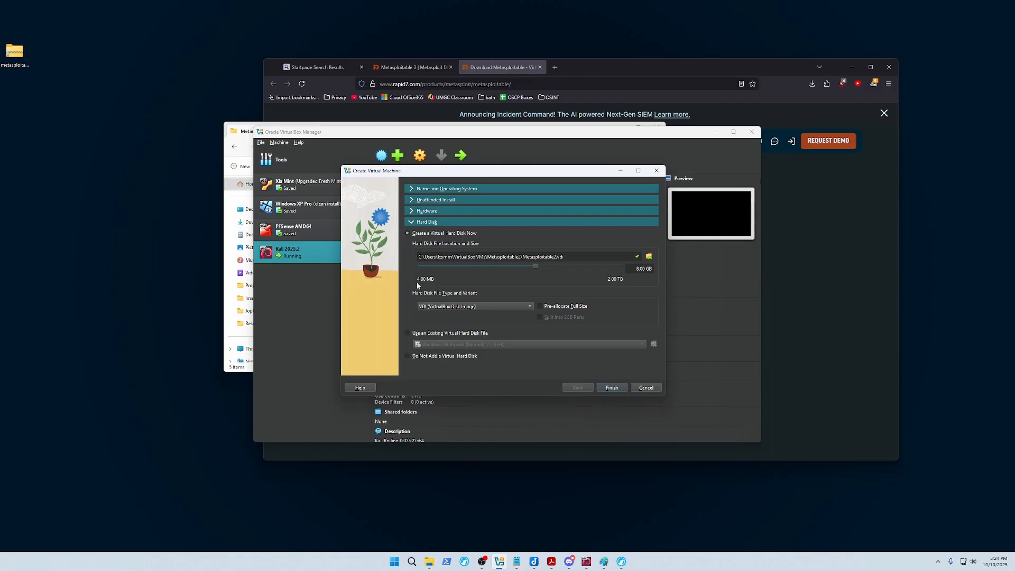
click(411, 335)
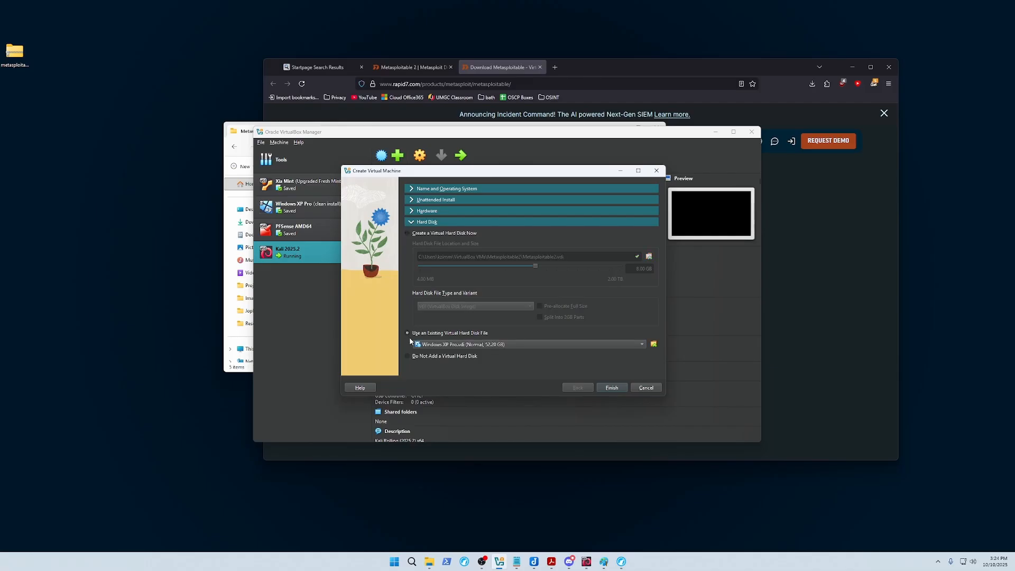
click(455, 349)
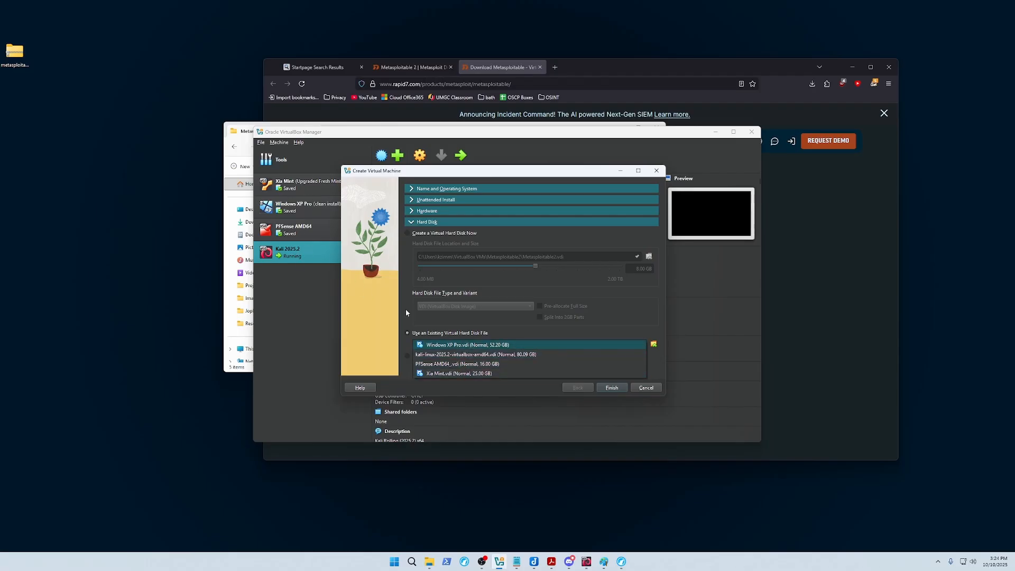
click(476, 344)
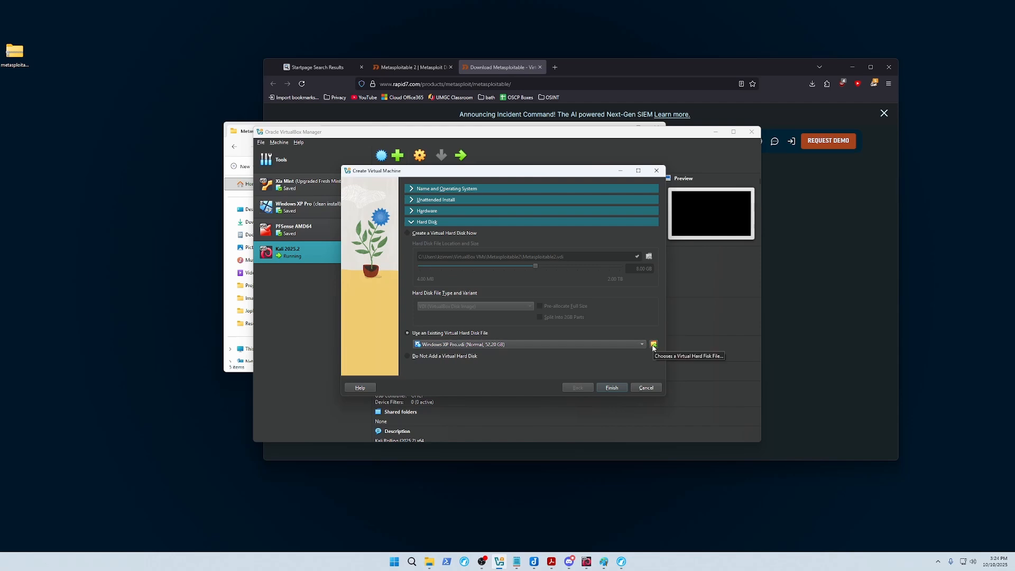
click(653, 345)
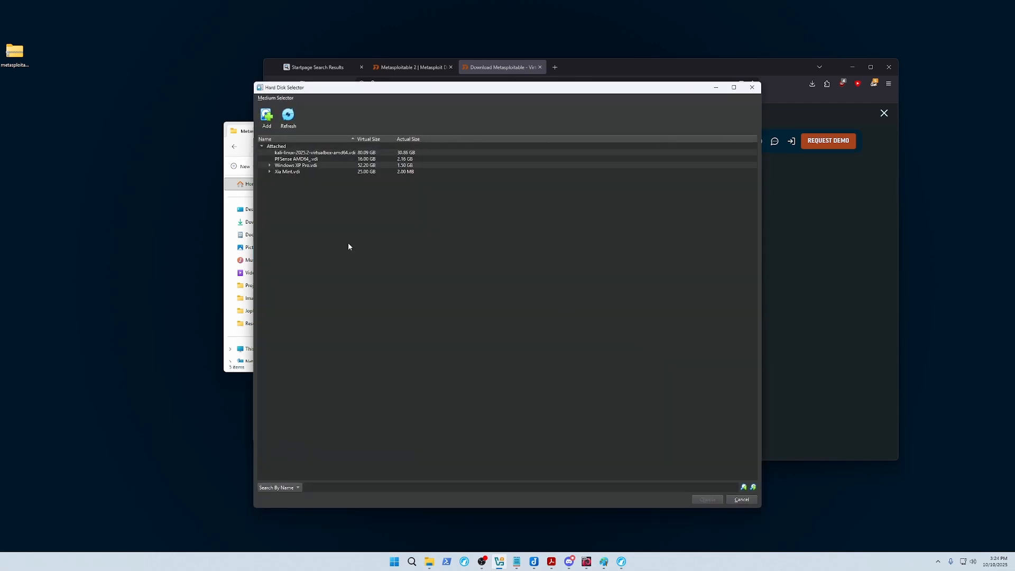
Copy the Metasploitable2-Linux files from the zip's folder window.
click(290, 172)
click(303, 196)
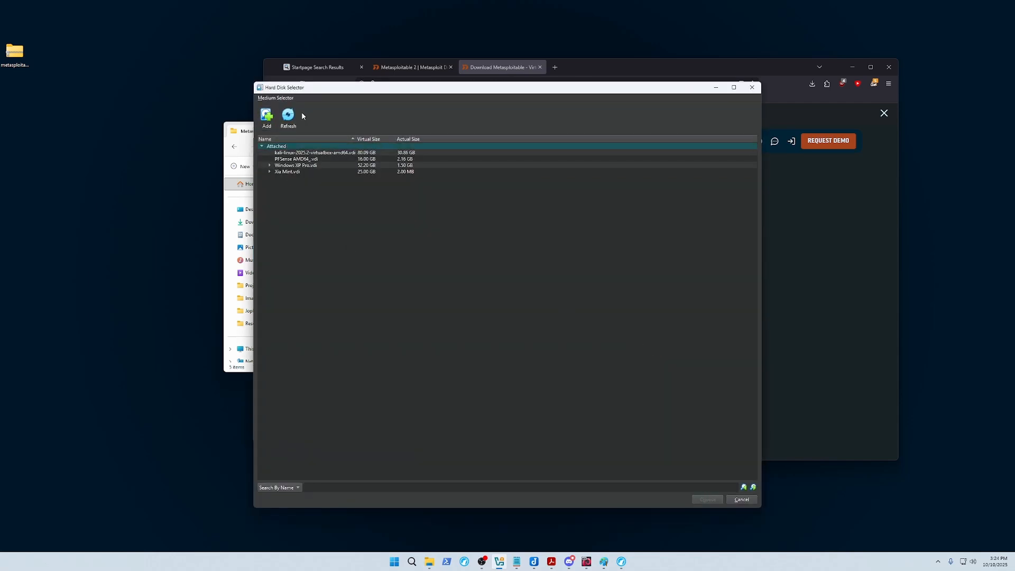
click(288, 296)
click(428, 561)
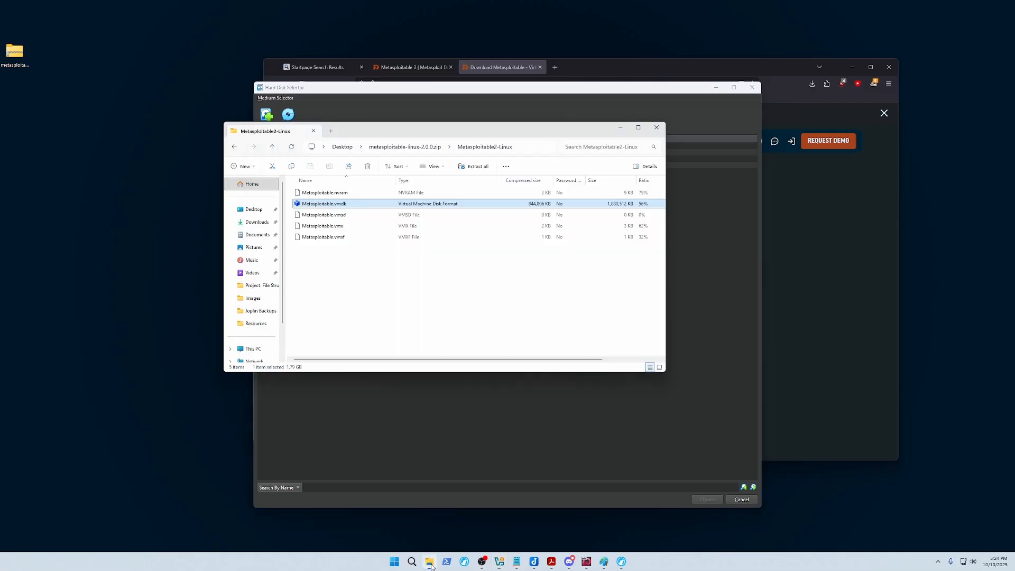
right_click(328, 204)
click(349, 231)
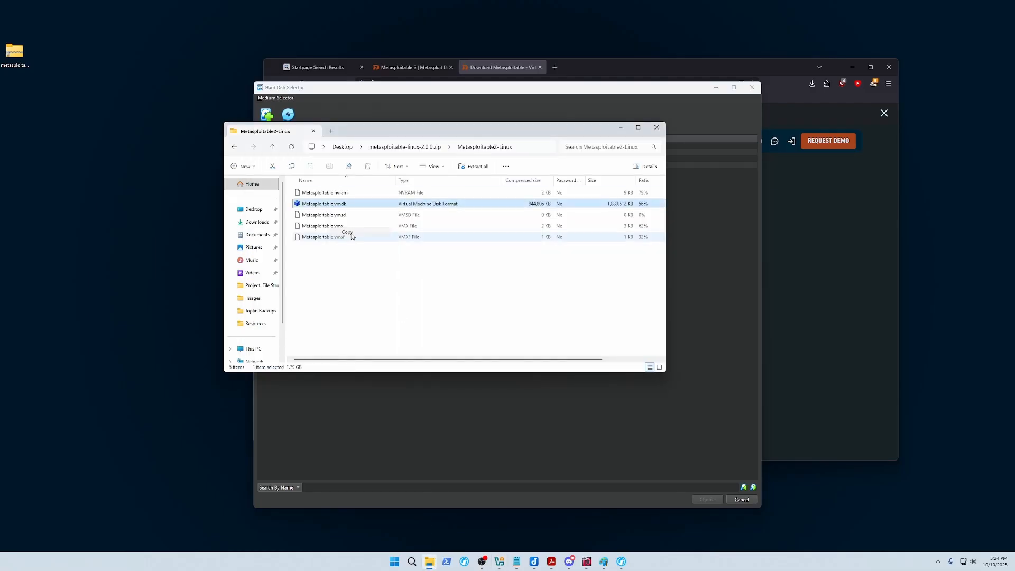
Navigate to Local Disk (C:) > Users > home folder > VirtualBox VMs.
click(254, 348)
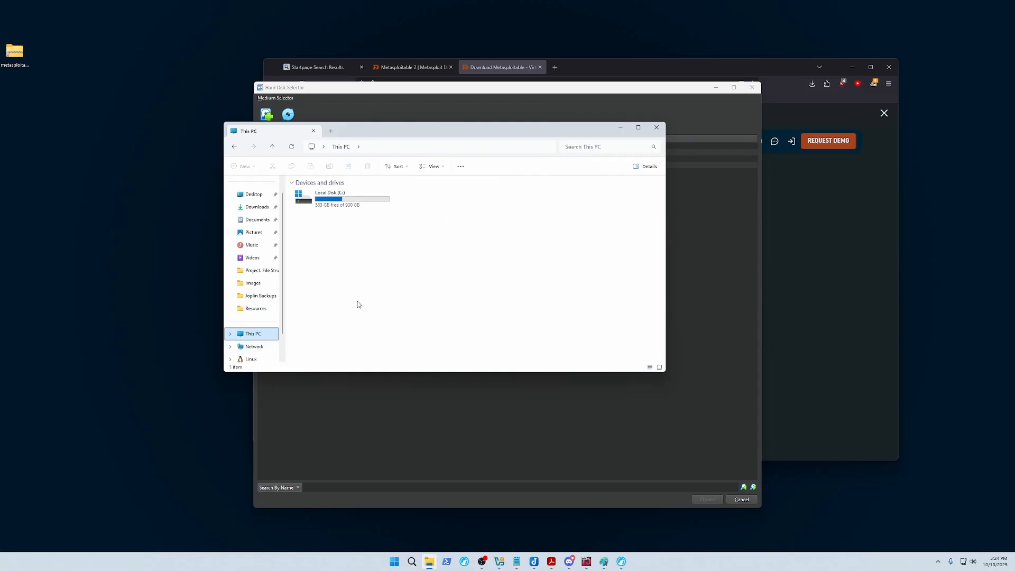
double_click(344, 200)
double_click(312, 282)
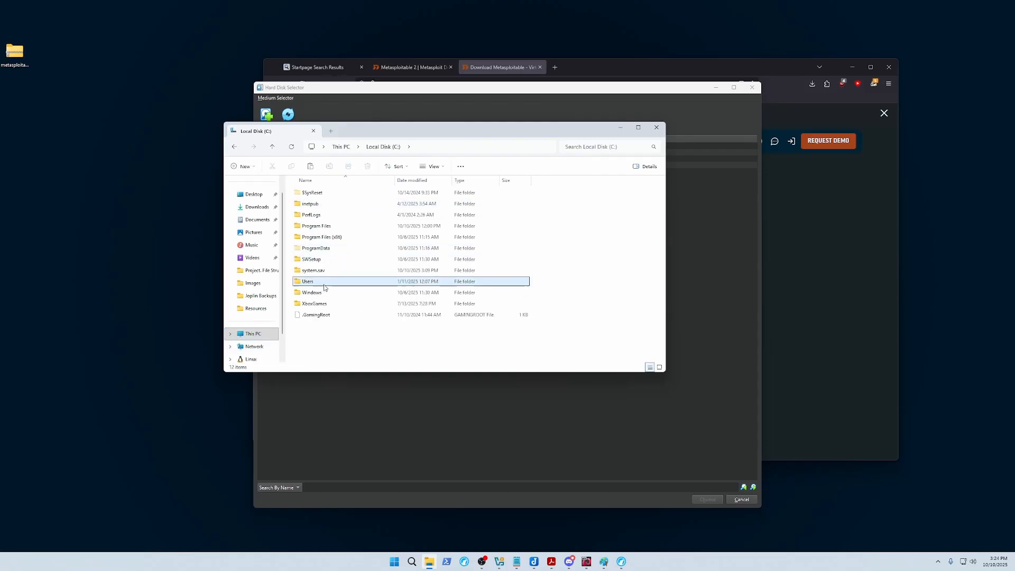
double_click(313, 215)
scroll(315, 262, down, 1)
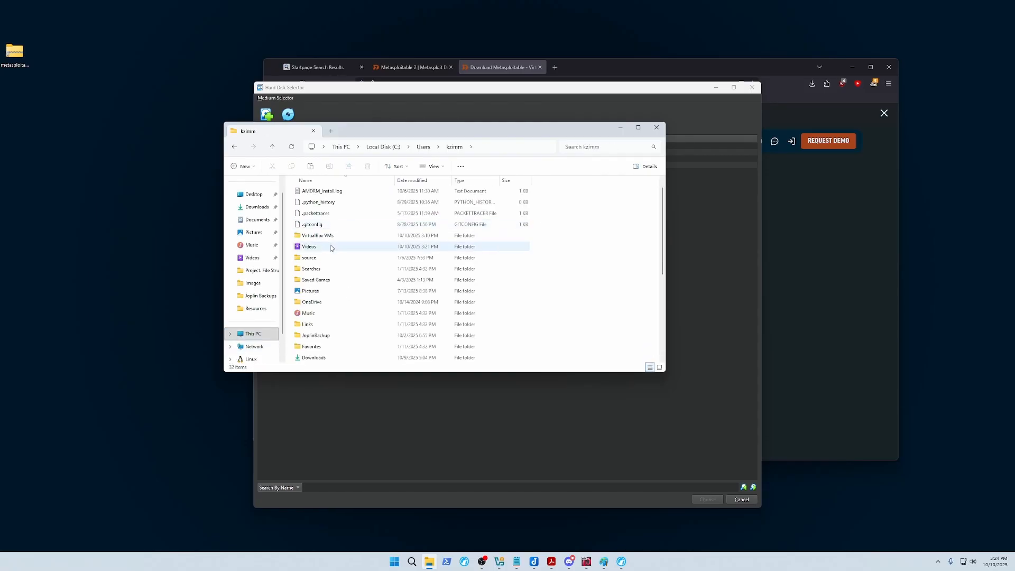
click(344, 237)
double_click(344, 238)
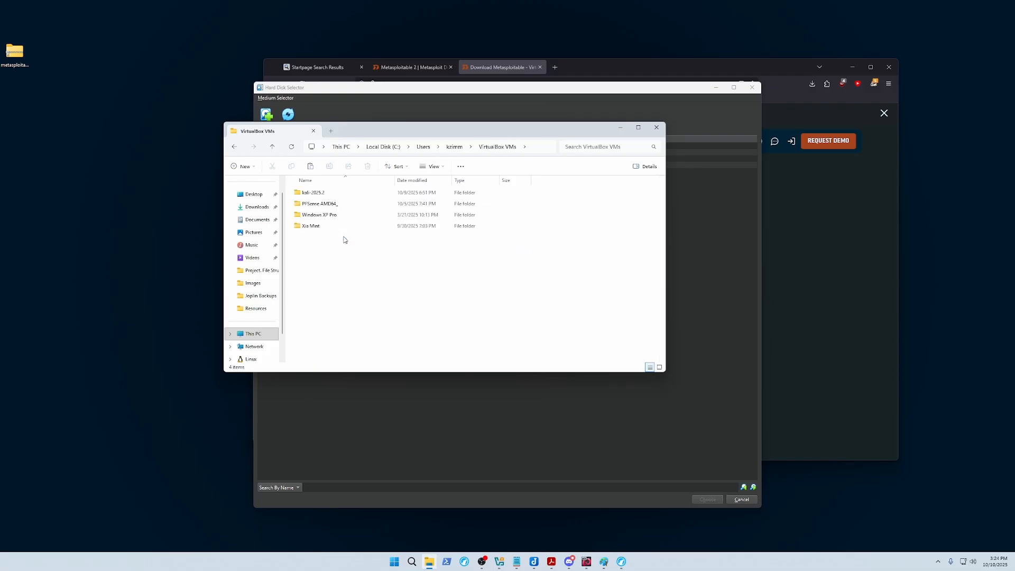
right_click(322, 245)
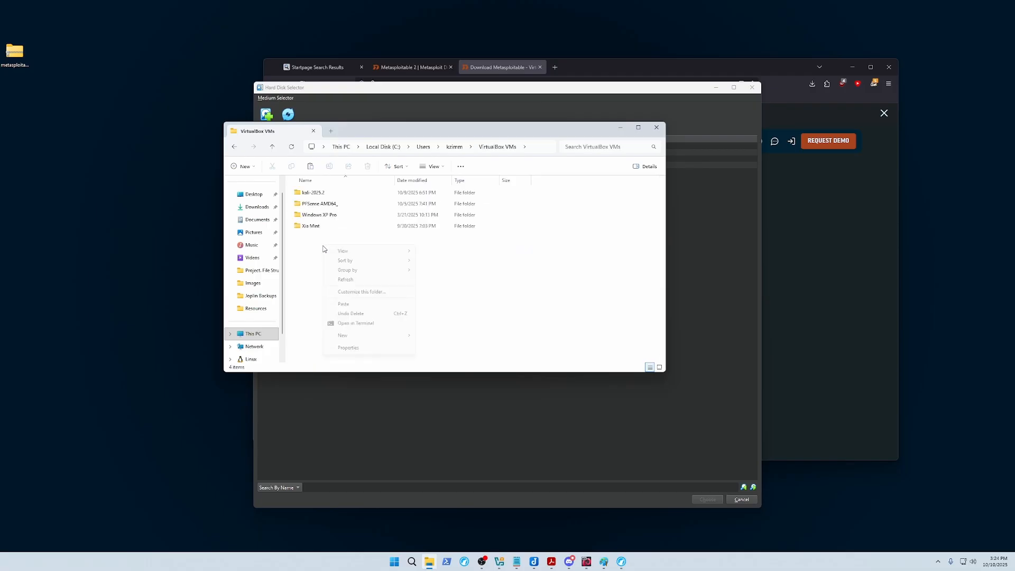
click(319, 257)
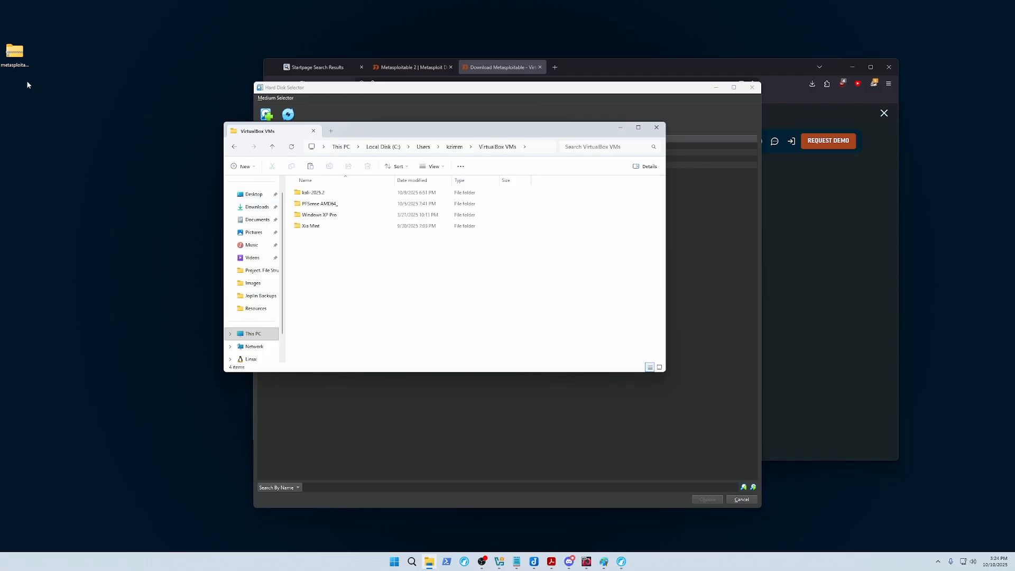
Paste the Metasploitable2-Linux folder from the zip into VirtualBox VMs.
double_click(15, 53)
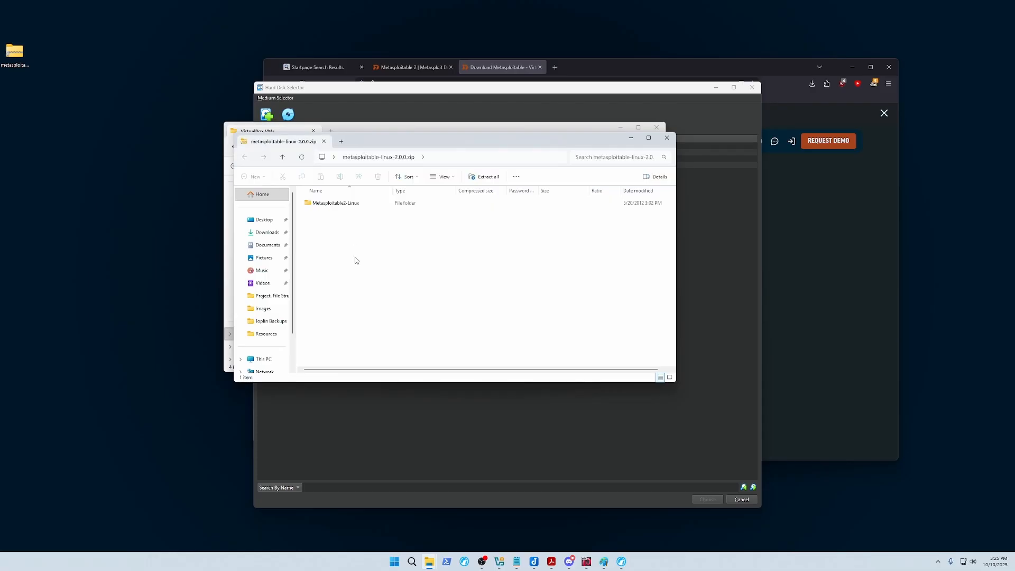
drag(372, 202, 382, 289)
click(338, 346)
click(330, 241)
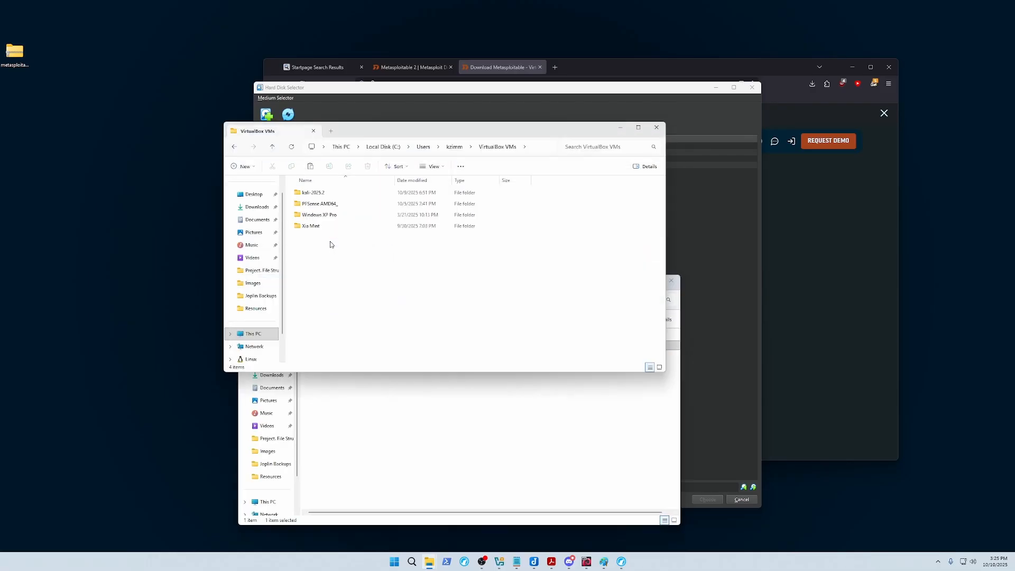
key(ctrl+v)
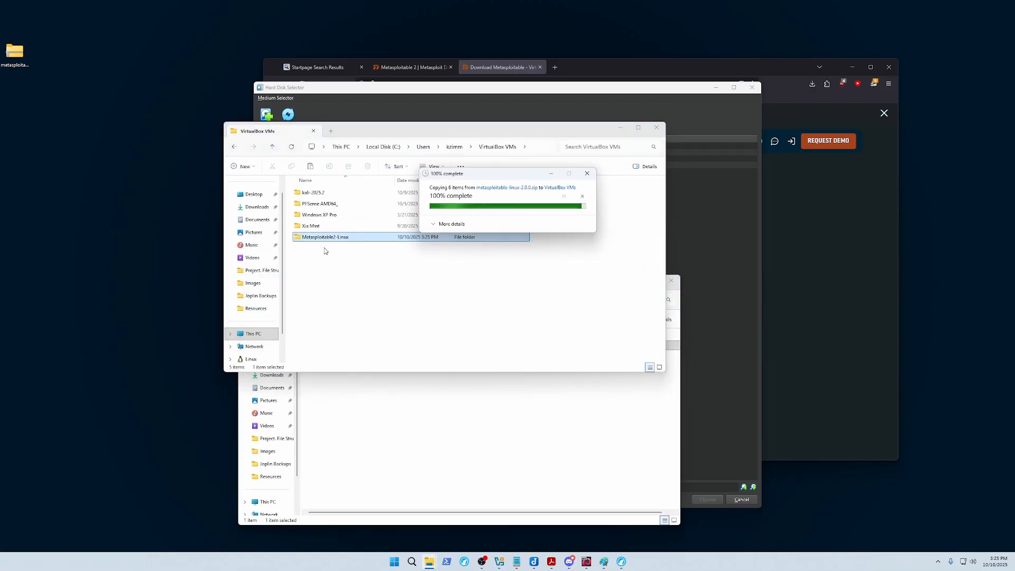
Check Metasploitable.vmdk in the copied folder, then close both Explorer windows.
double_click(328, 237)
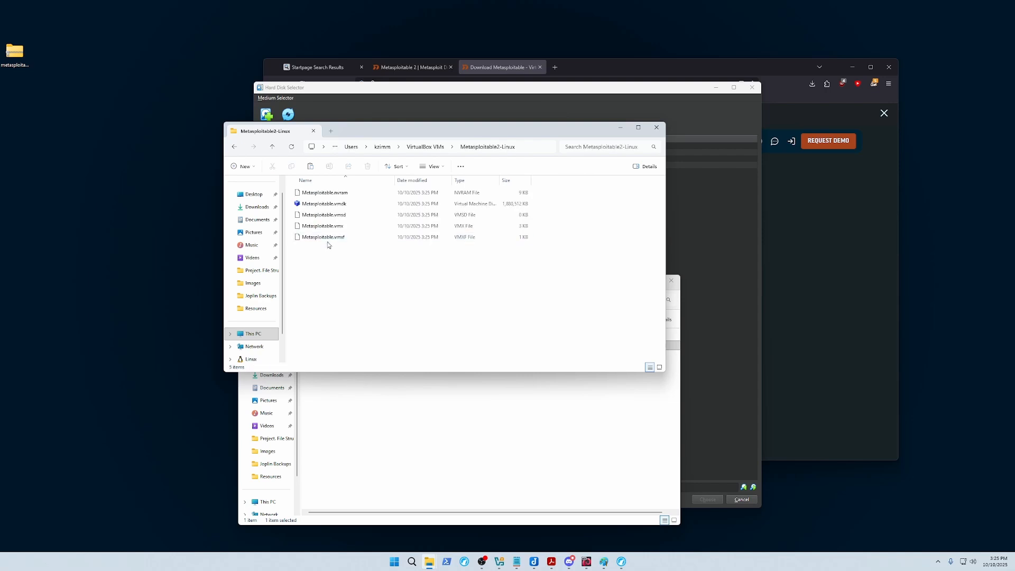
click(337, 203)
click(360, 269)
click(313, 131)
key(ctrl+w)
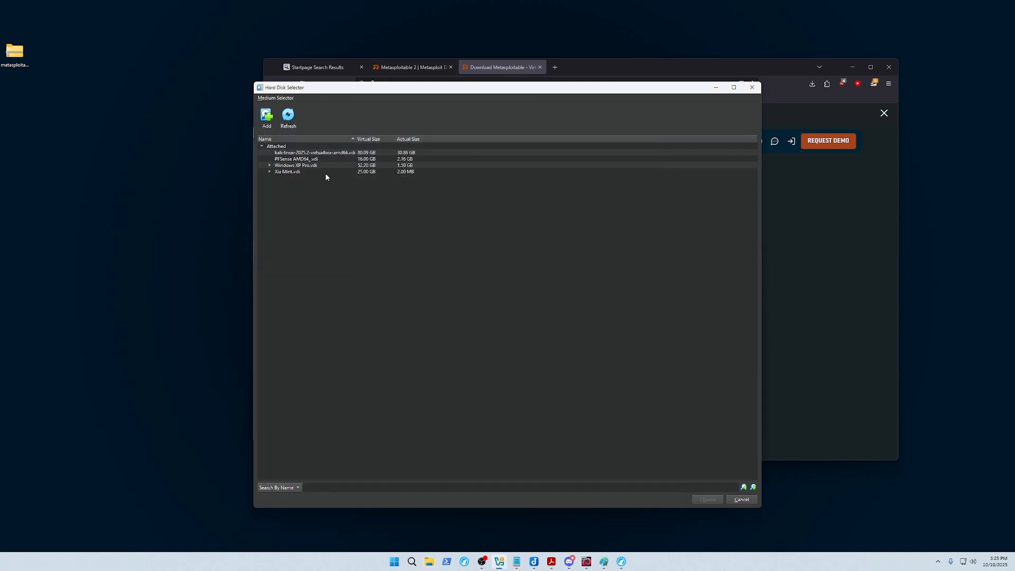
Add Metasploitable2-Linux\Metasploitable.vmdk (8.00 GB) as the disk and finish creating Metasploitable2.
click(266, 115)
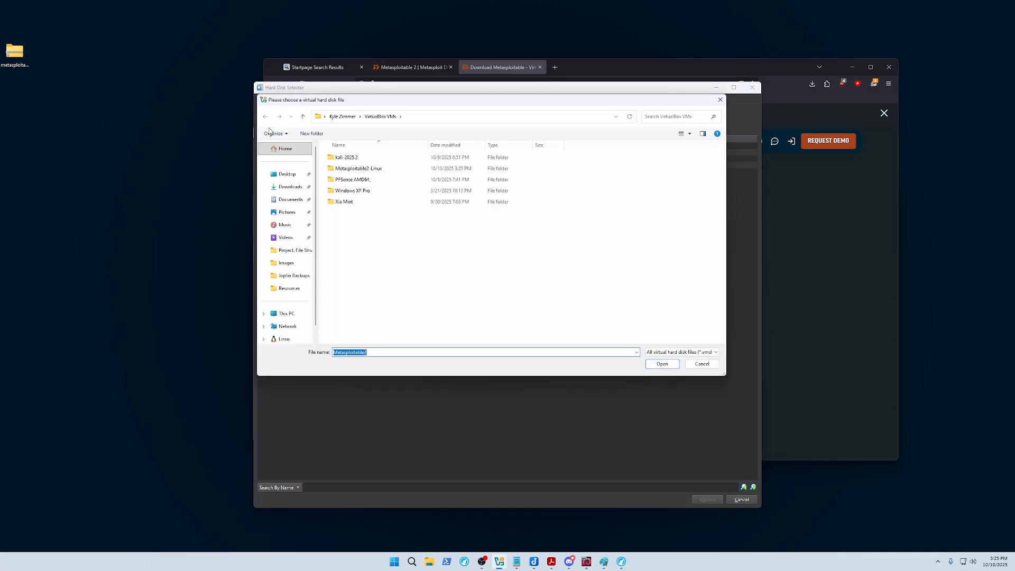
double_click(373, 169)
double_click(371, 159)
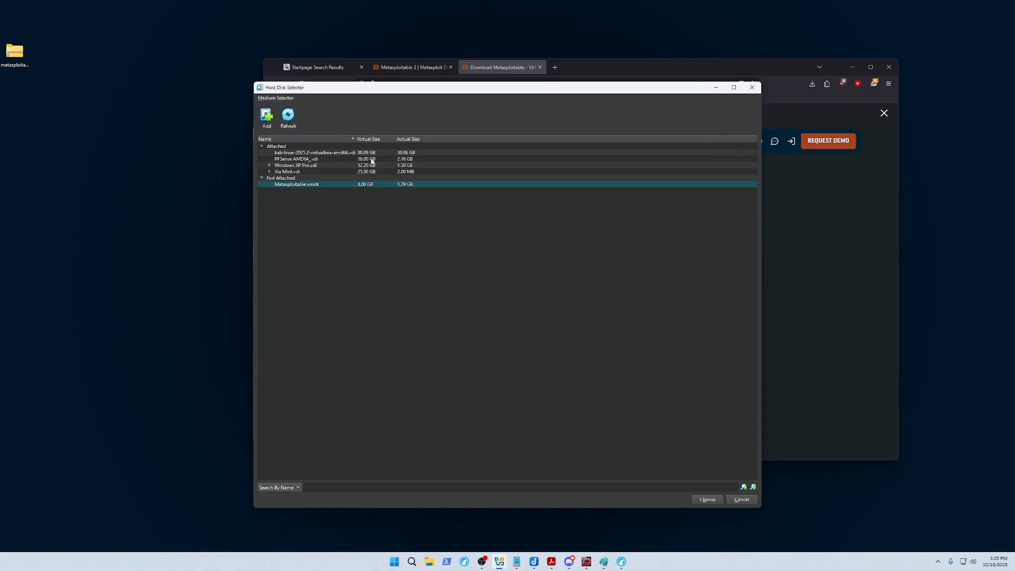
click(711, 499)
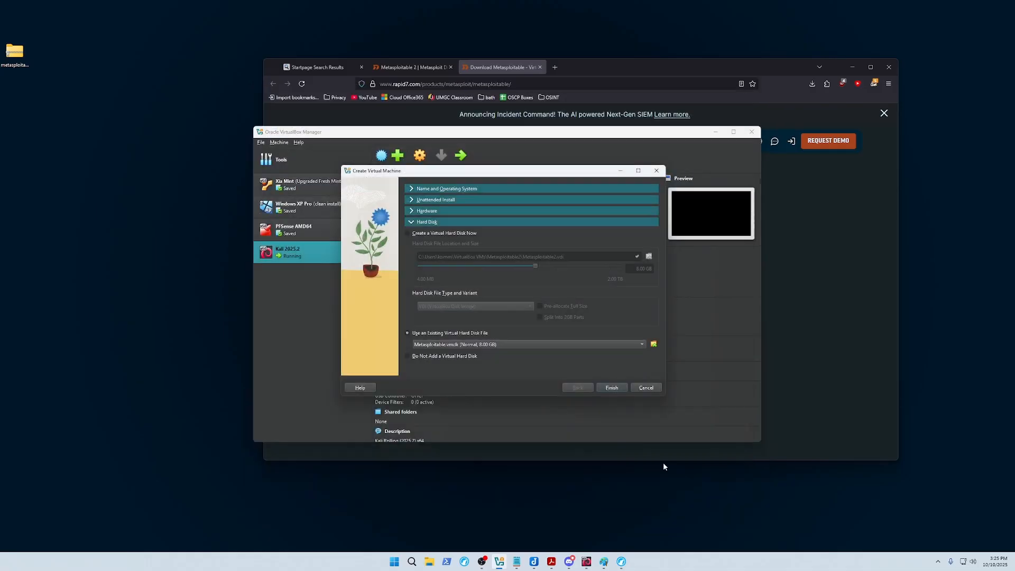
click(617, 391)
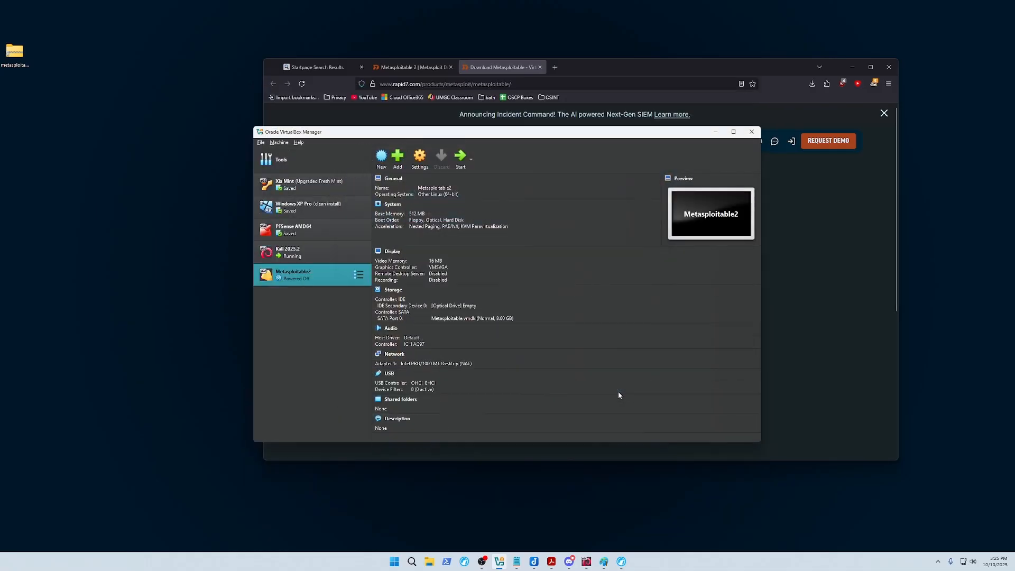
Boot Metasploitable2, log in, and run ifconfig -a showing eth0 at 10.0.2.15.
double_click(311, 281)
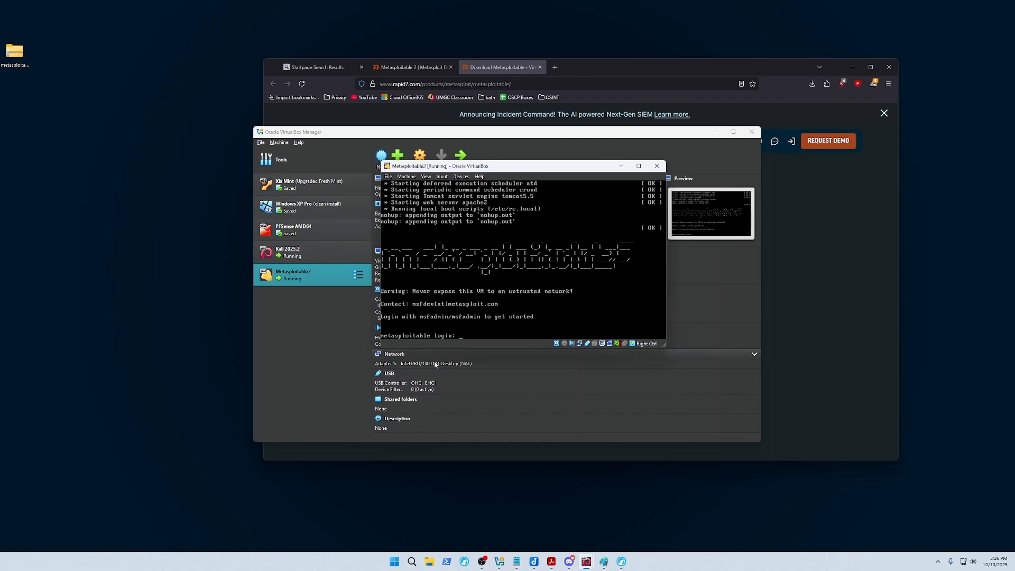
text(msfadmin)
key(Return)
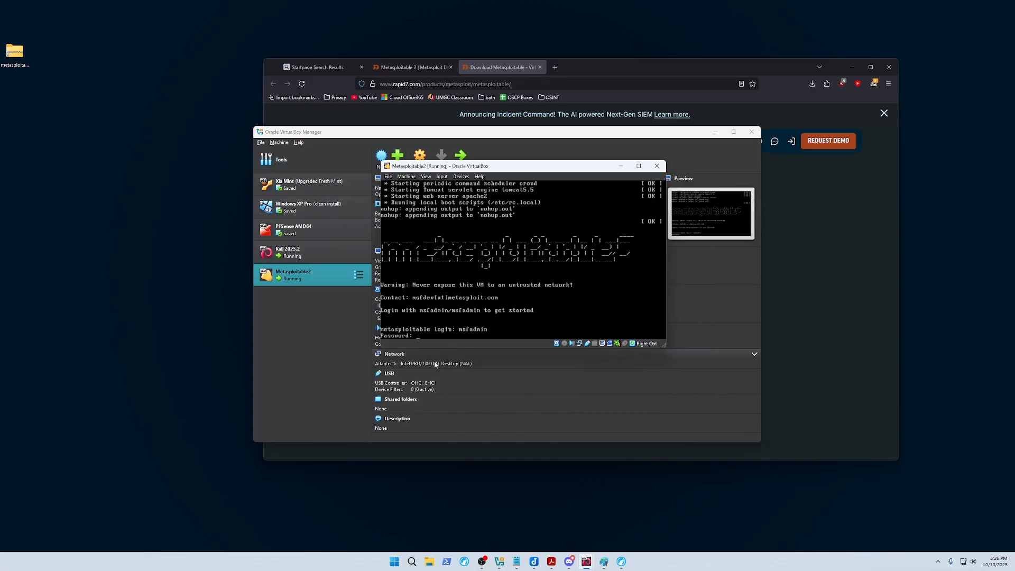
key(Return)
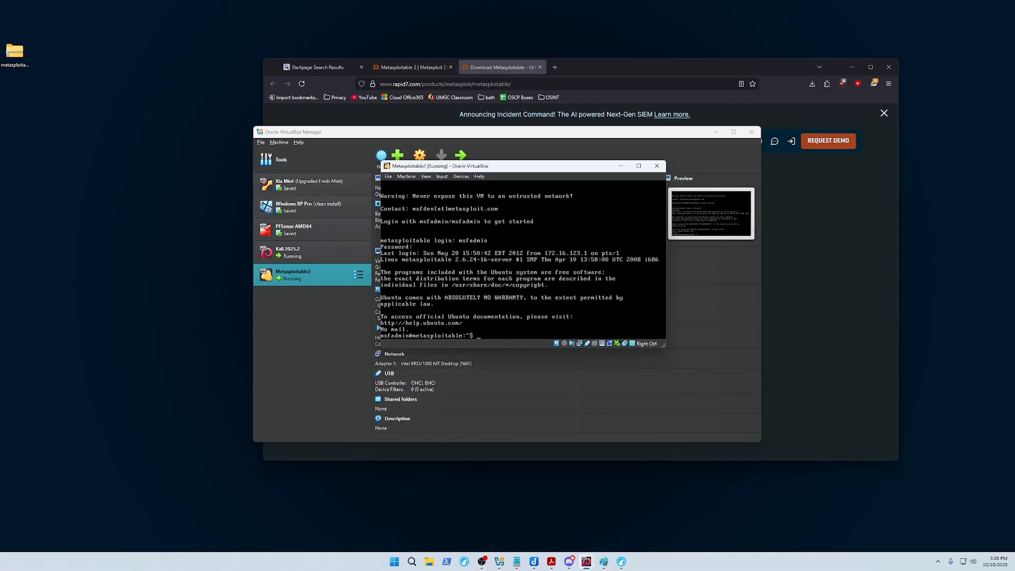
text(ifconfig -a)
key(Return)
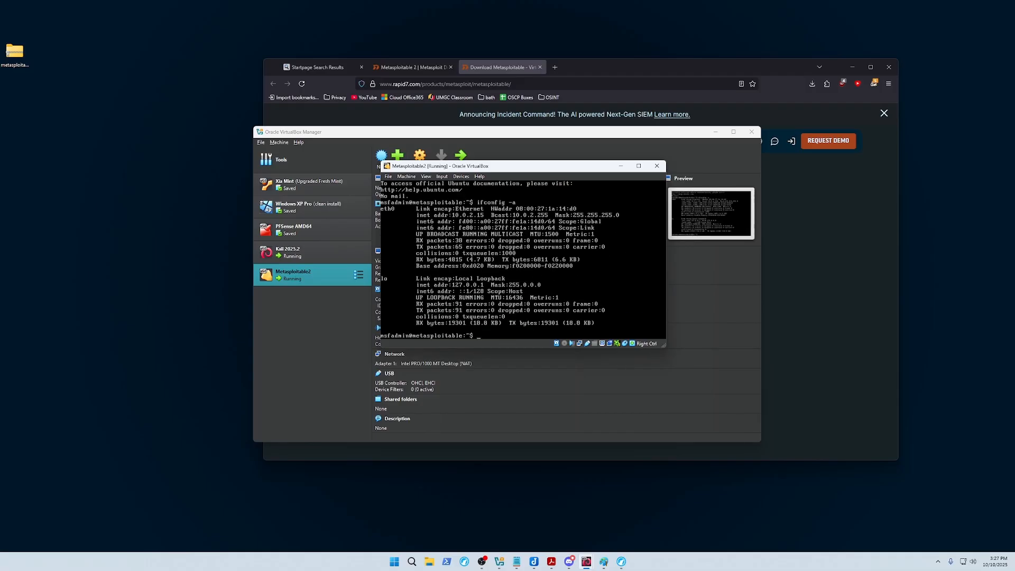
Close the Metasploitable2 console, choosing 'Power off the machine'.
click(484, 216)
key(Control_R)
click(657, 165)
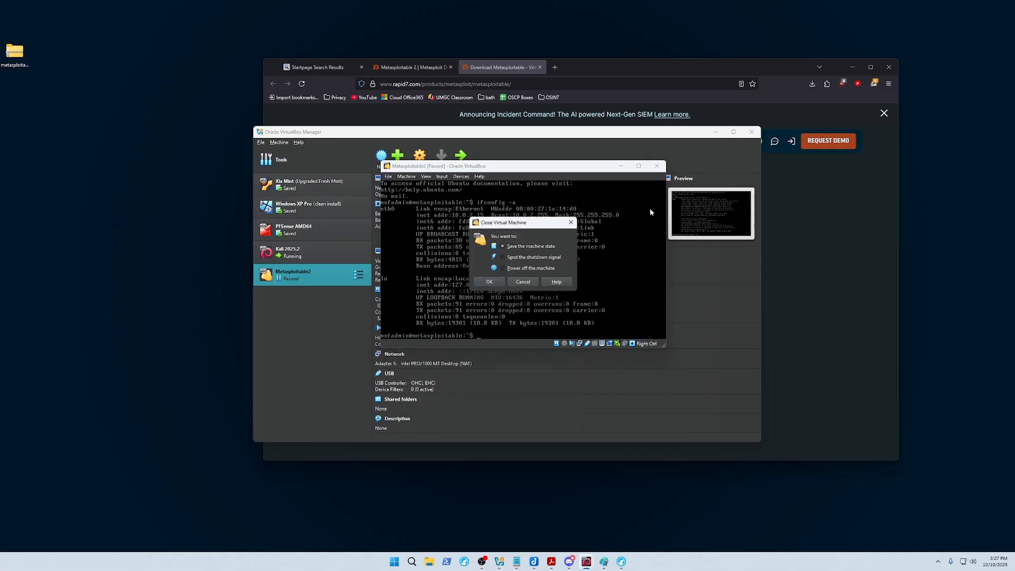
click(523, 268)
click(489, 282)
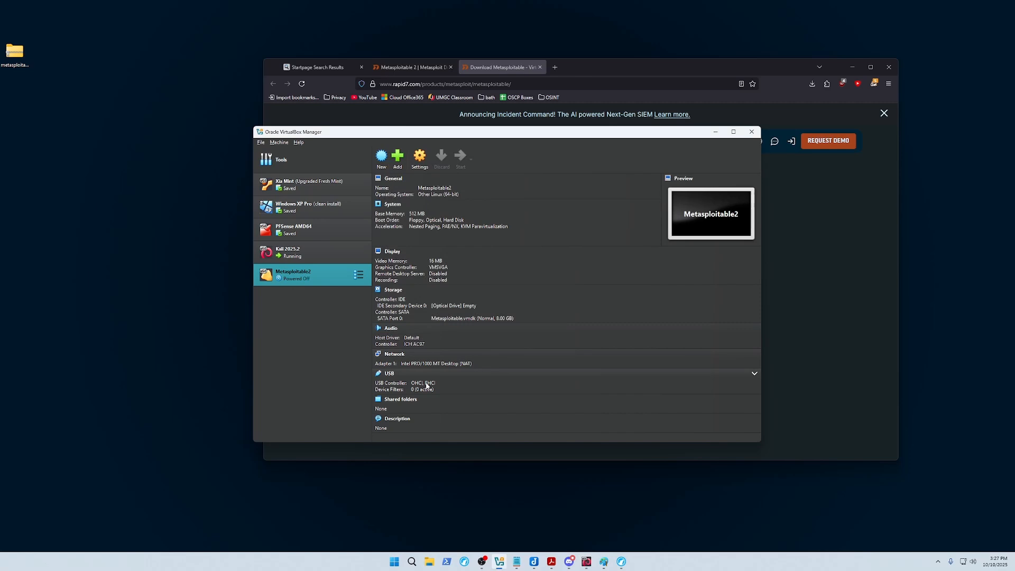
Attach Metasploitable2's adapter to Bridged Adapter, start the VM, and bring up the Paint network diagram.
right_click(297, 278)
click(456, 278)
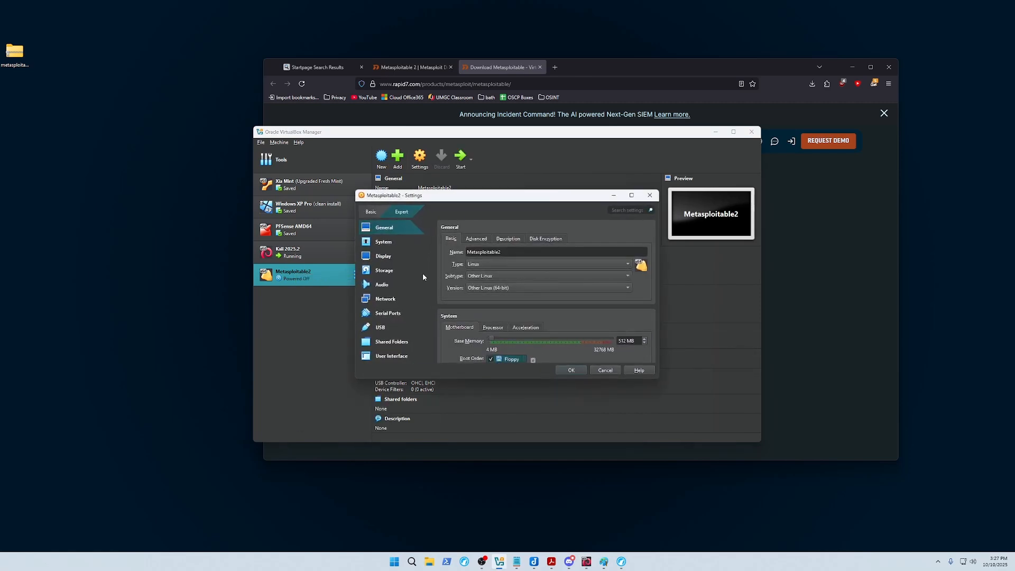
click(386, 298)
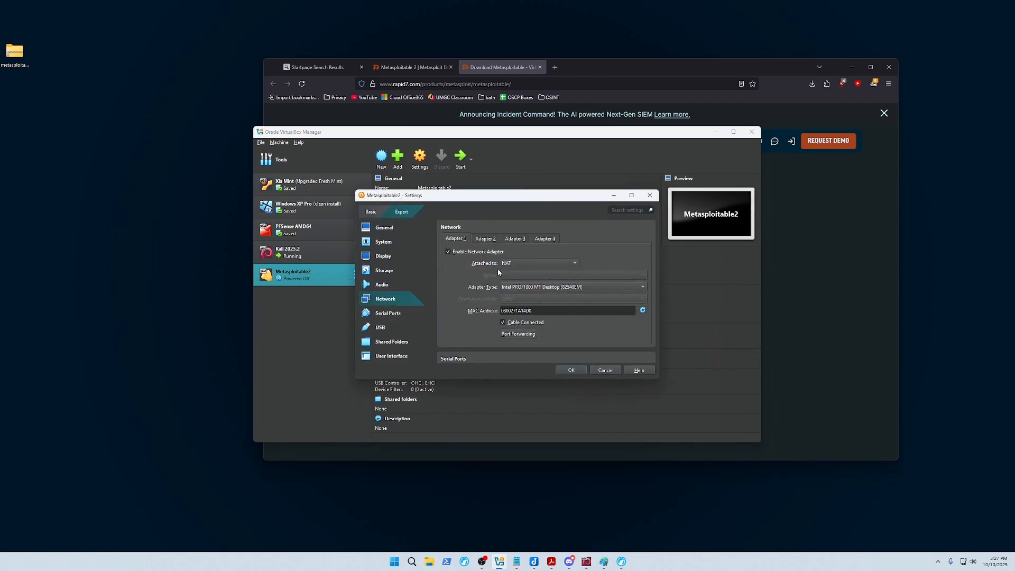
click(511, 268)
click(517, 267)
click(515, 263)
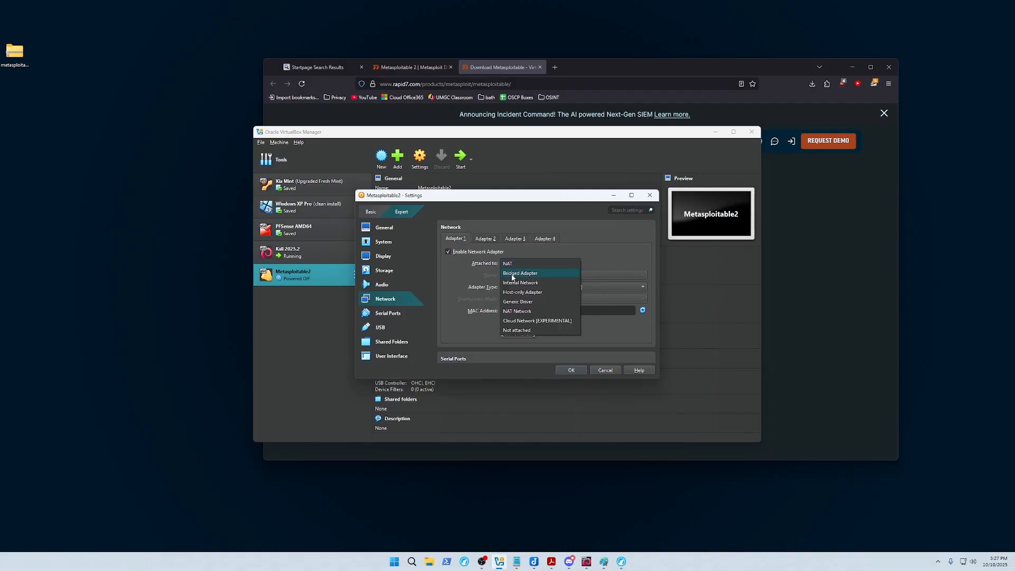
click(514, 275)
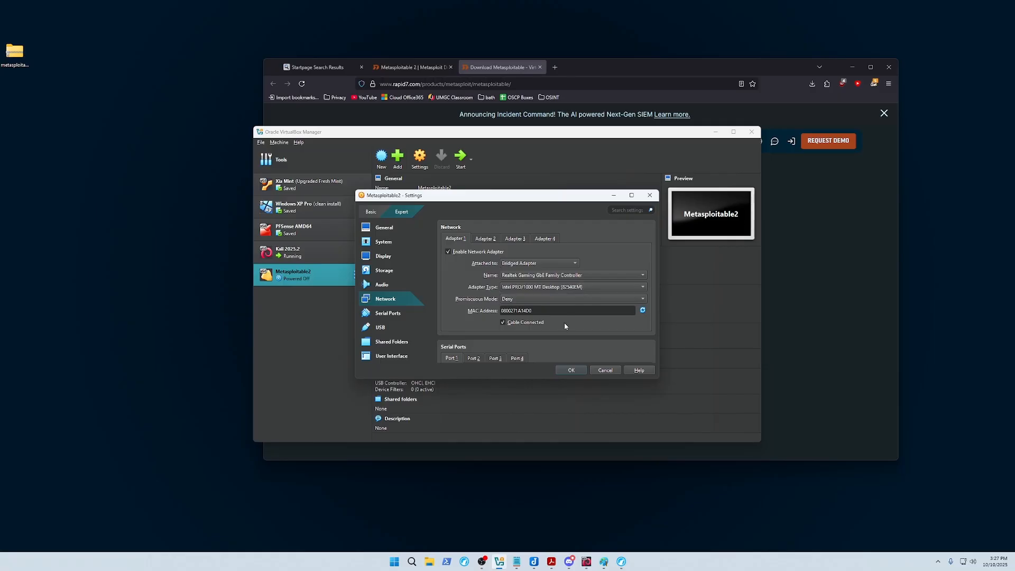
click(574, 370)
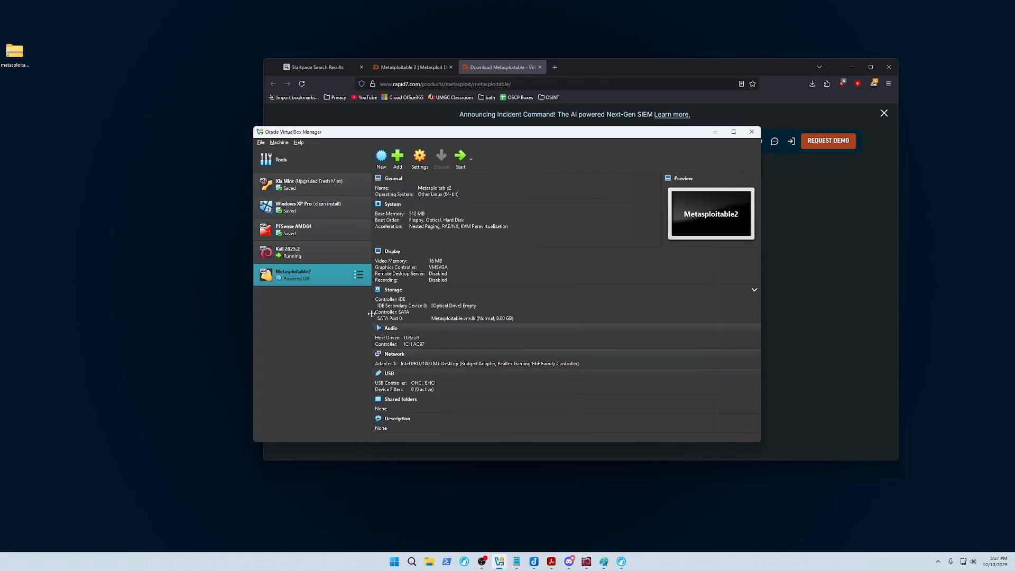
double_click(311, 278)
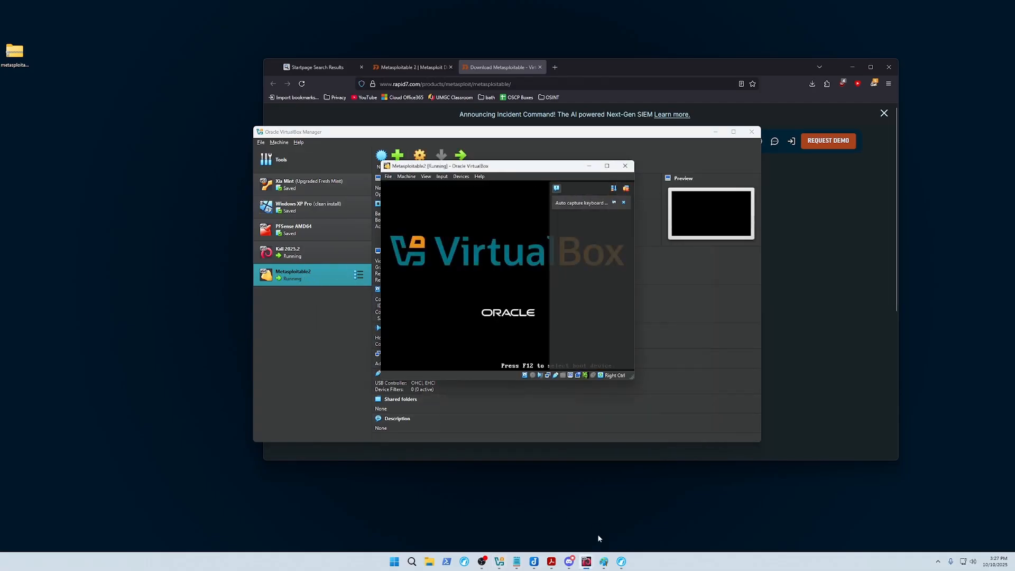
click(607, 565)
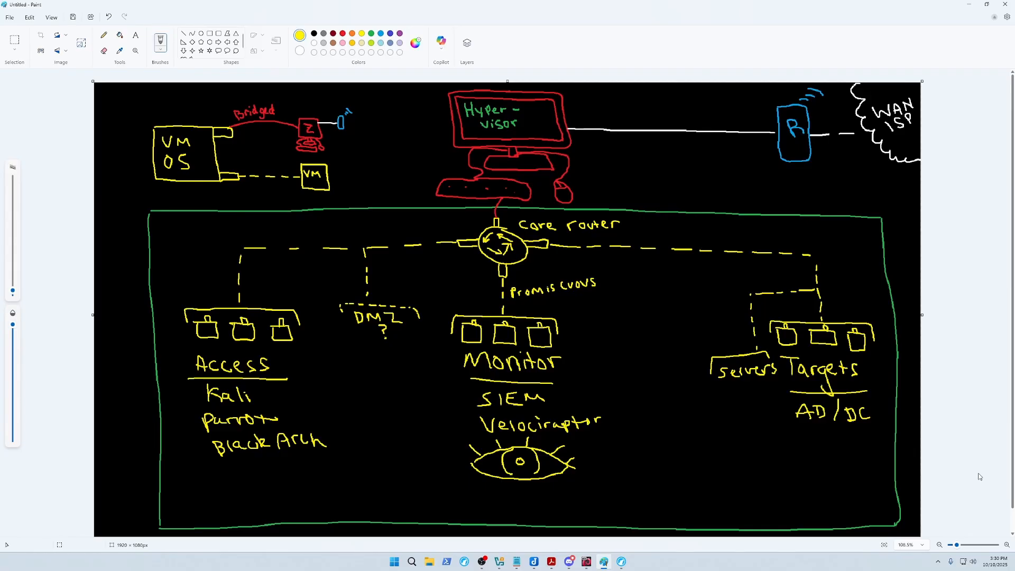
Minimize Paint to return to VirtualBox with Metasploitable2 at its login prompt.
click(968, 4)
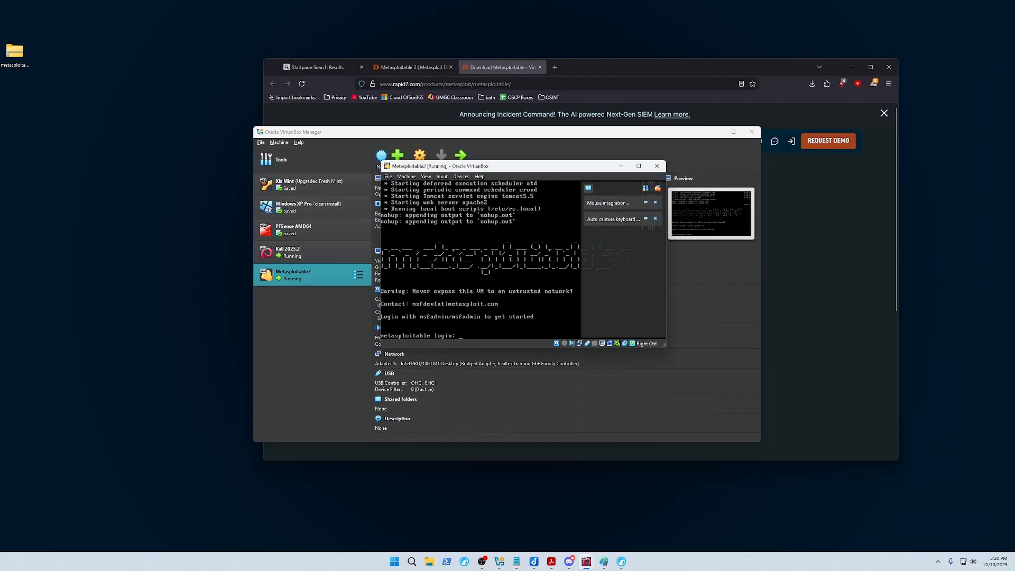
Log in to the Metasploitable2 console, retrying after a failed first attempt.
text(msfadmin)
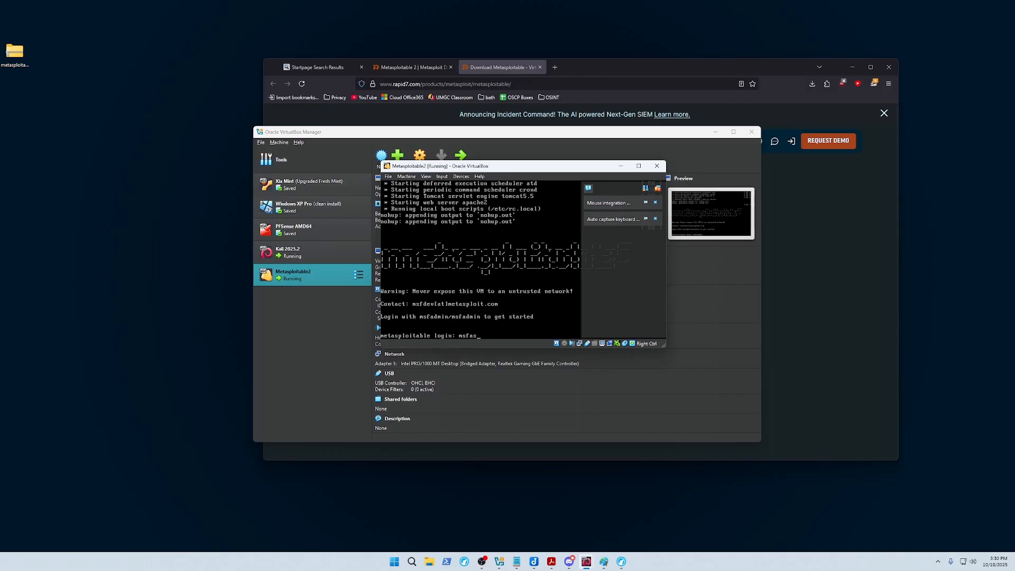
key(Return)
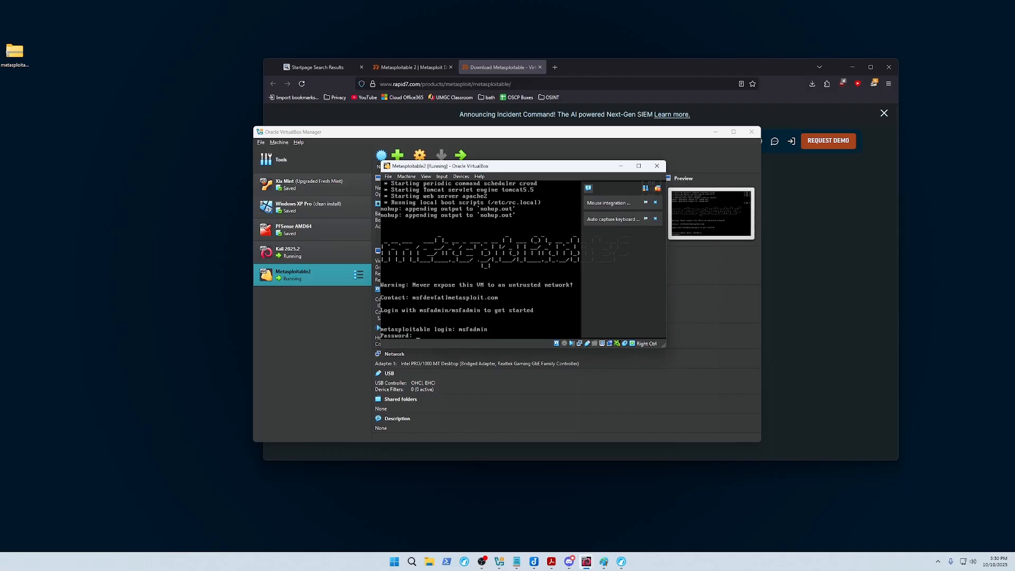
key(Return)
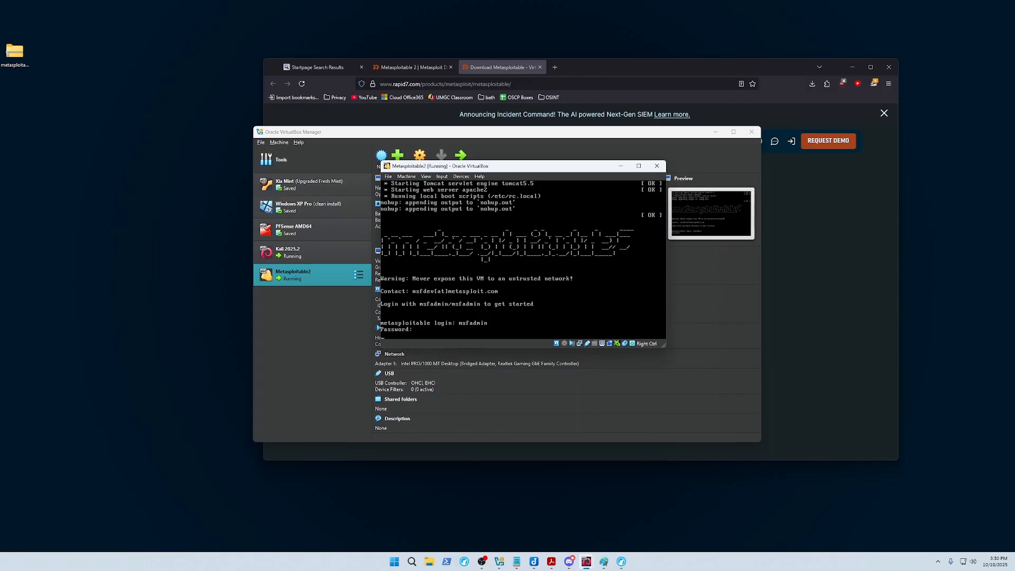
text(msfadmin)
key(Return)
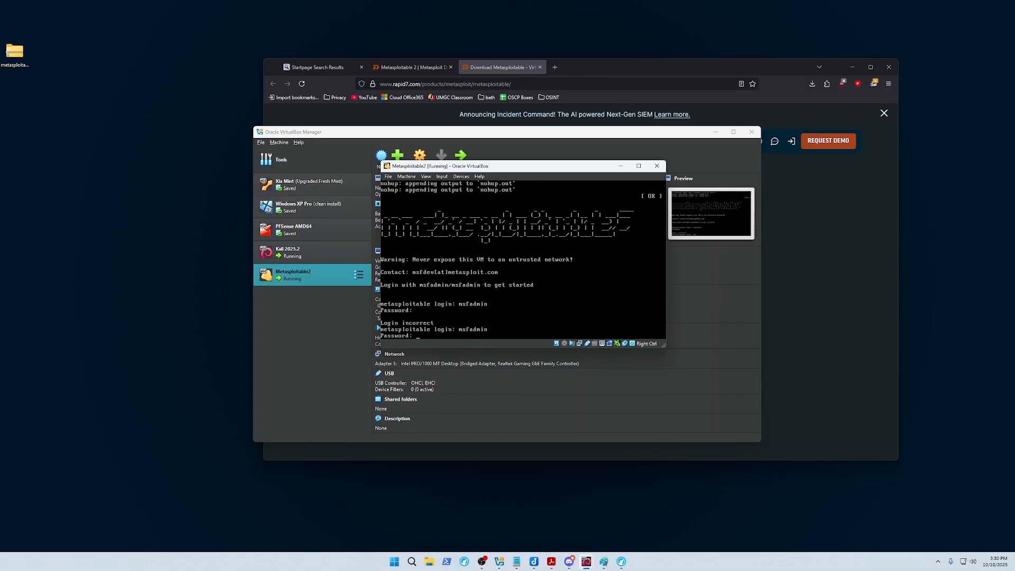
text(msfadmin)
key(Return)
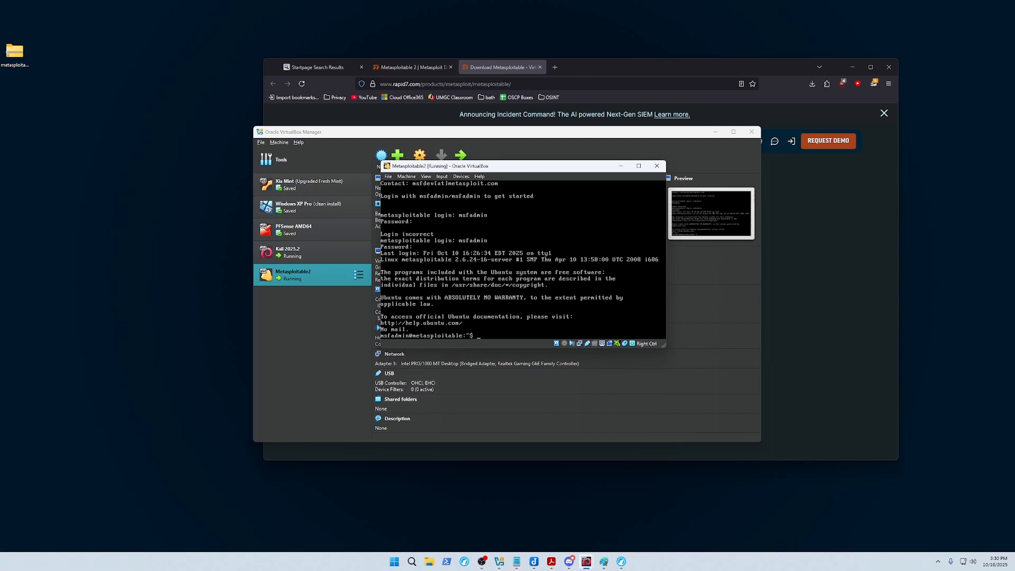
Run ifconfig -a, correcting typos, to show eth0 at 192.168.1.92.
key(BackSpace)
key(BackSpace)
key(BackSpace)
text(ifconig -al)
key(Return)
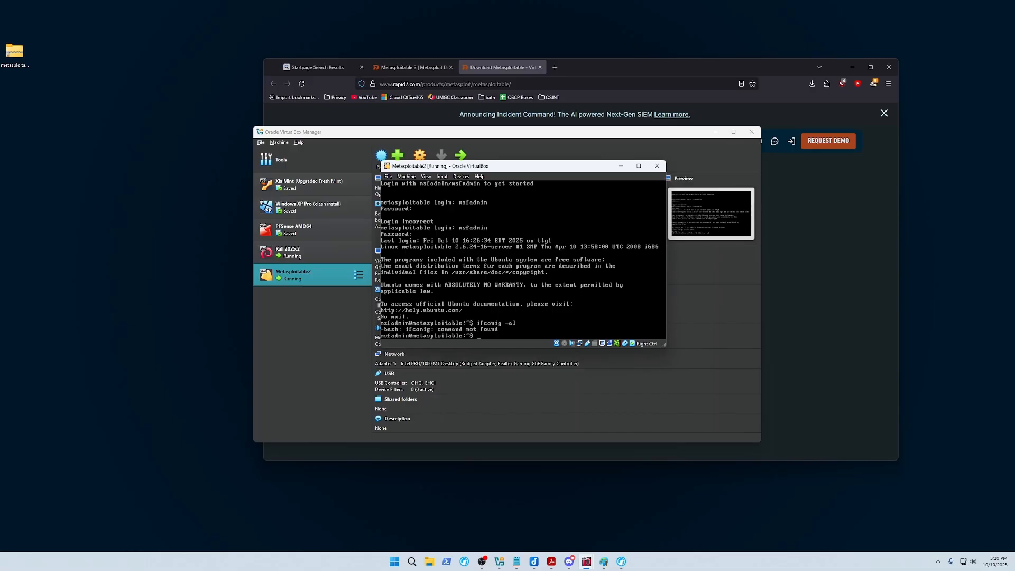
key(Up)
key(BackSpace)
key(Return)
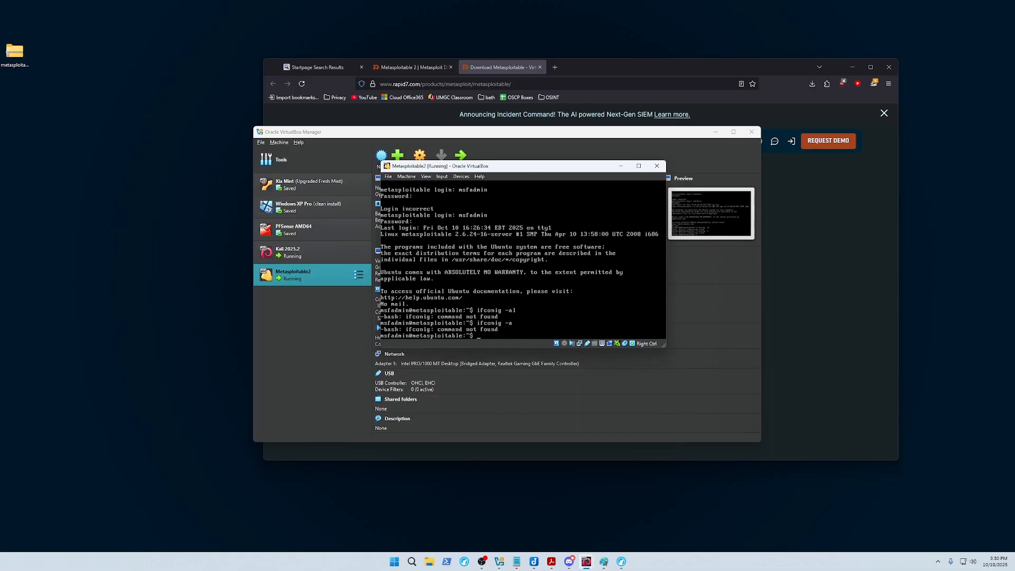
text(ifconfig -a)
key(Return)
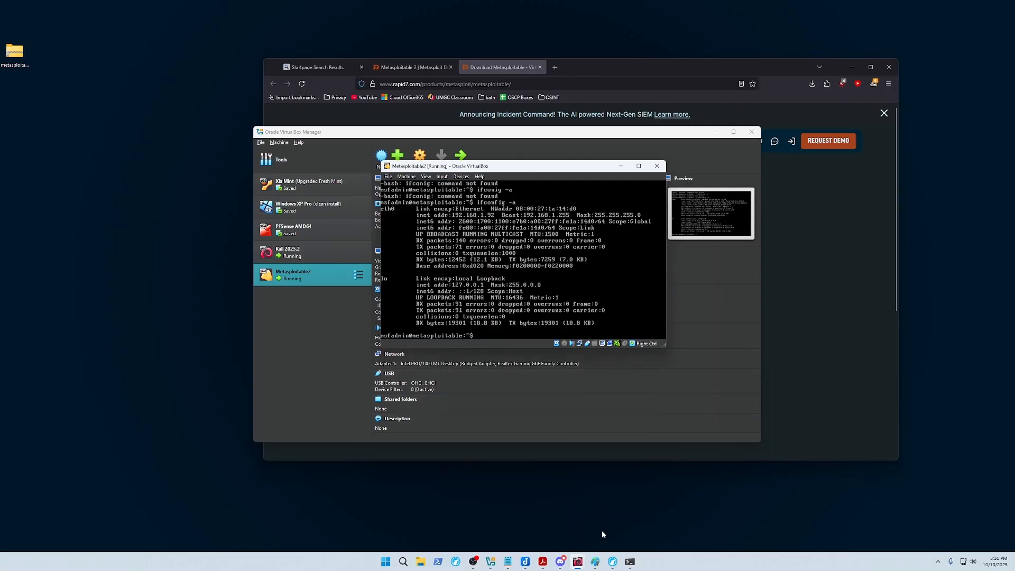
Switch to the Kali virtual machine and unlock its desktop with the user password.
mouse_move(578, 561)
click(539, 531)
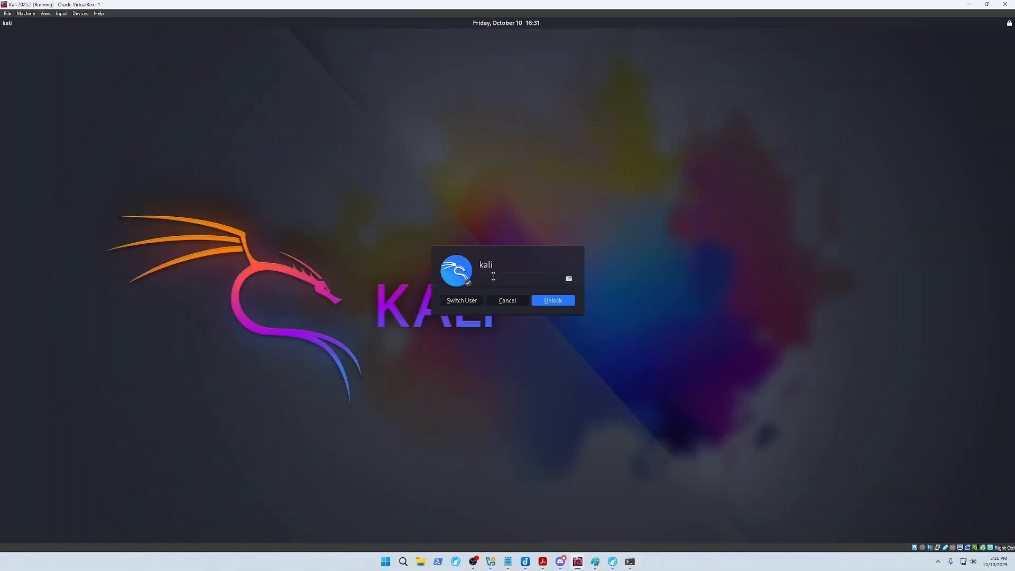
text(kali)
key(Return)
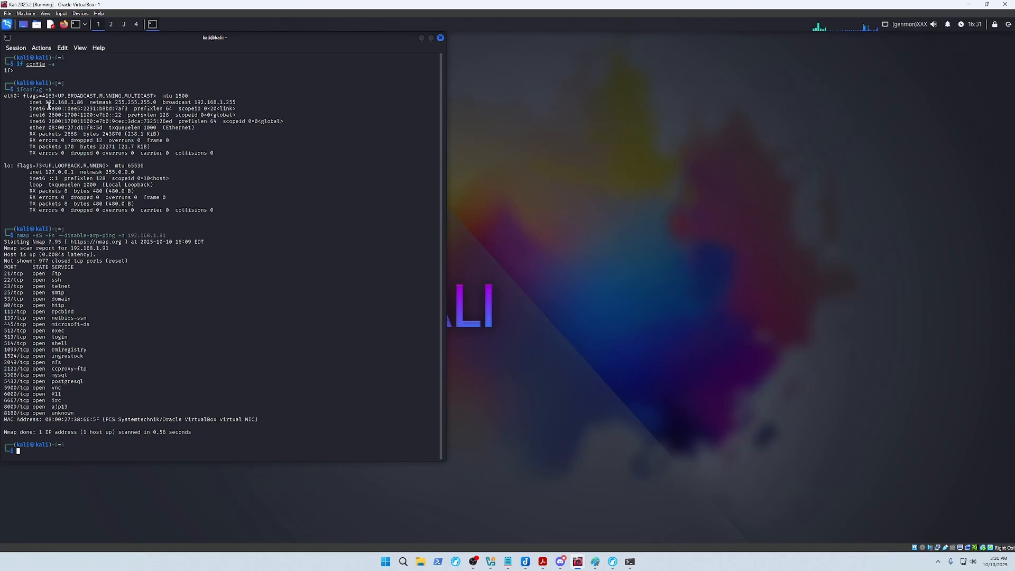
Highlight Kali's own IP address 192.168.1.86 in the ifconfig output.
drag(47, 103, 79, 103)
double_click(77, 104)
click(77, 103)
click(80, 108)
double_click(71, 103)
click(65, 138)
Highlight the nmap command, the target 192.168.1.91 and its list of open ports.
drag(165, 234, 128, 233)
click(120, 242)
click(106, 302)
drag(7, 260, 90, 412)
click(90, 413)
drag(193, 432, 5, 241)
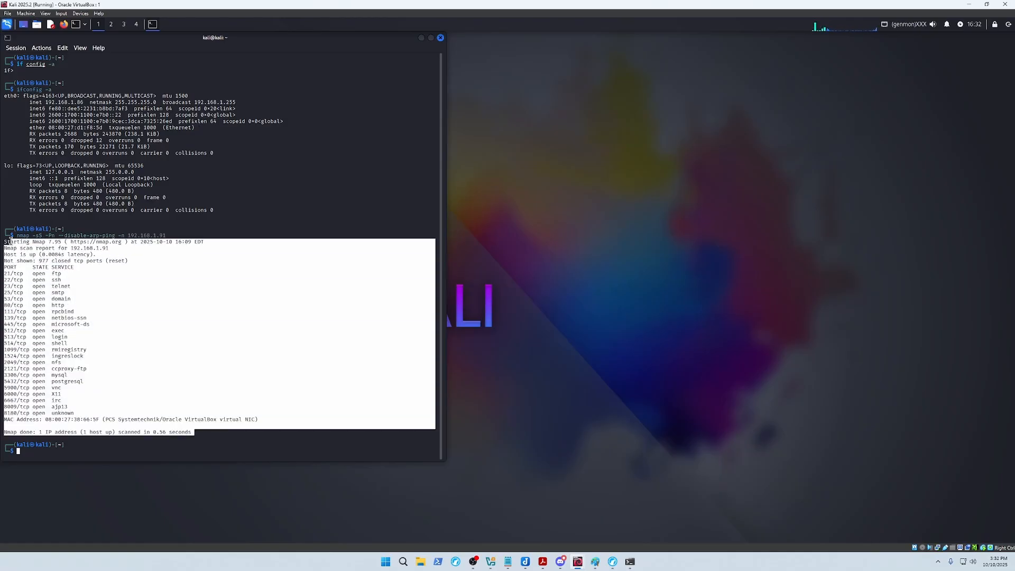
click(55, 273)
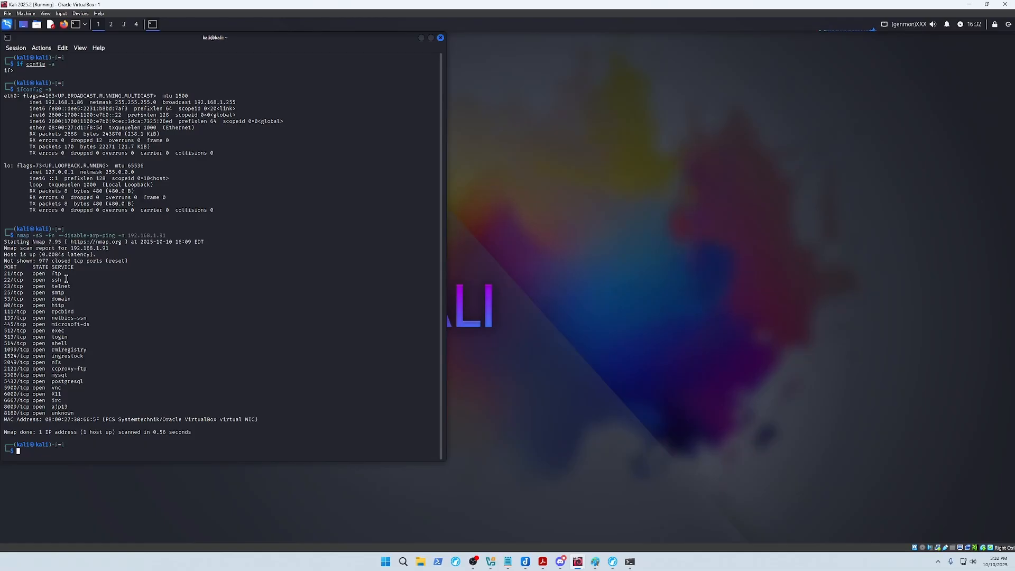